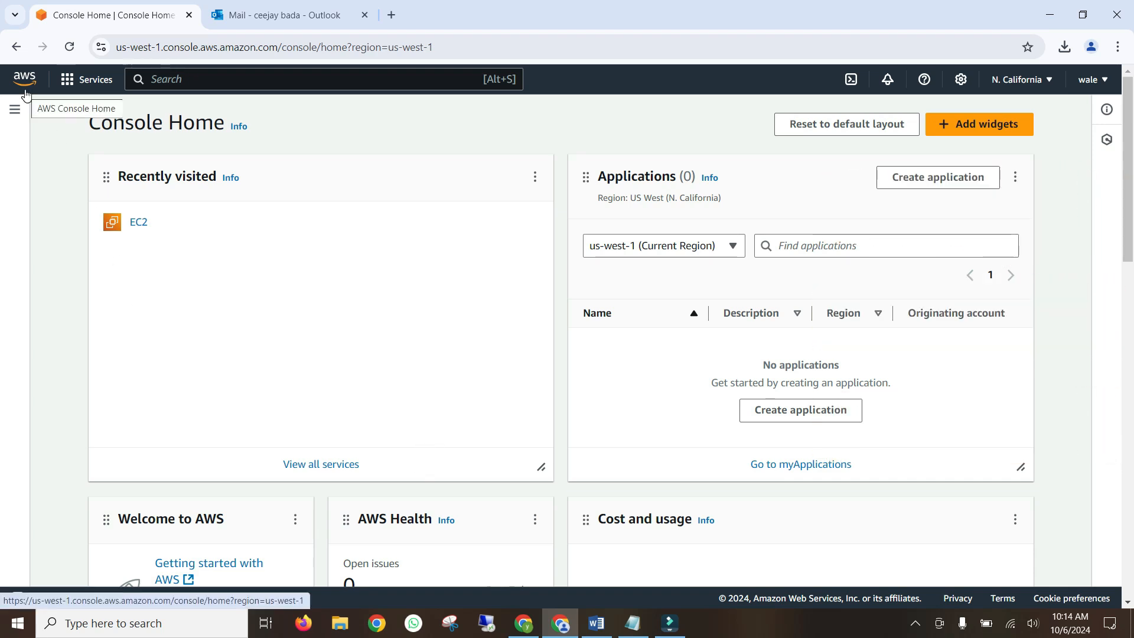
- Return to the AWS Console Home and open the services list
click(25, 78)
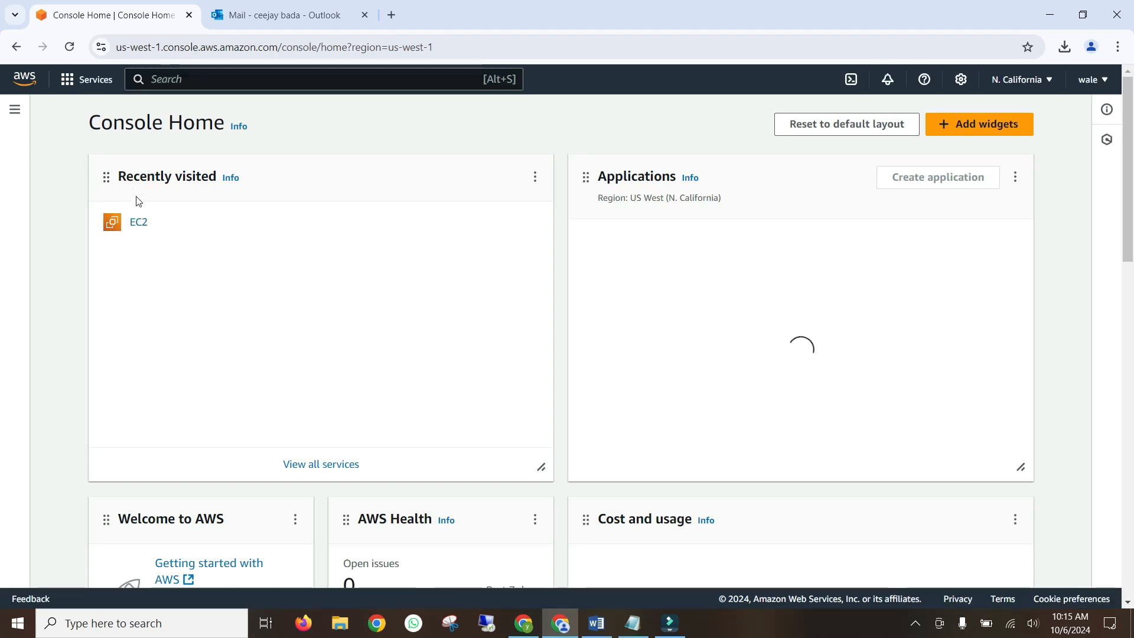
key(ctrl+plus)
key(ctrl+plus)
key(ctrl+plus)
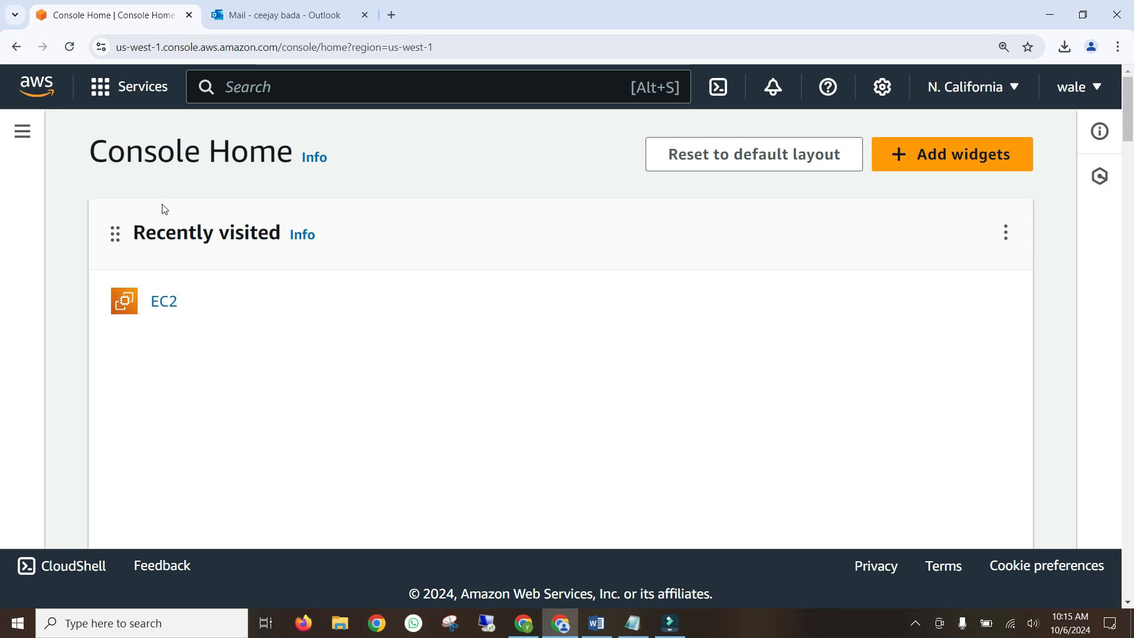
scroll(100, 258, down, 1)
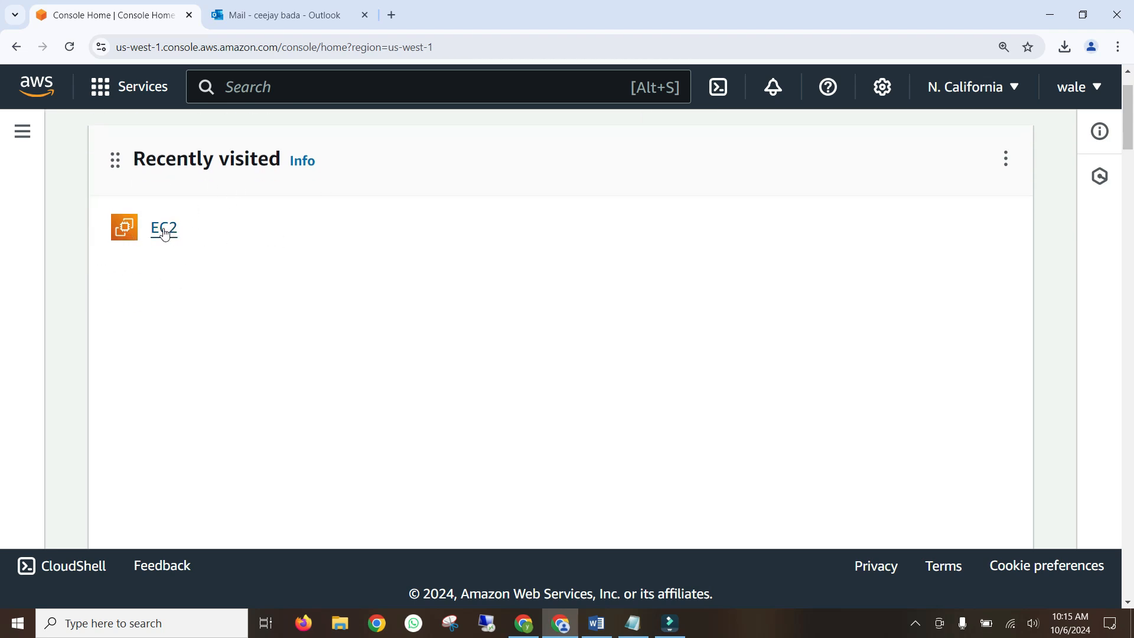
scroll(177, 278, up, 1)
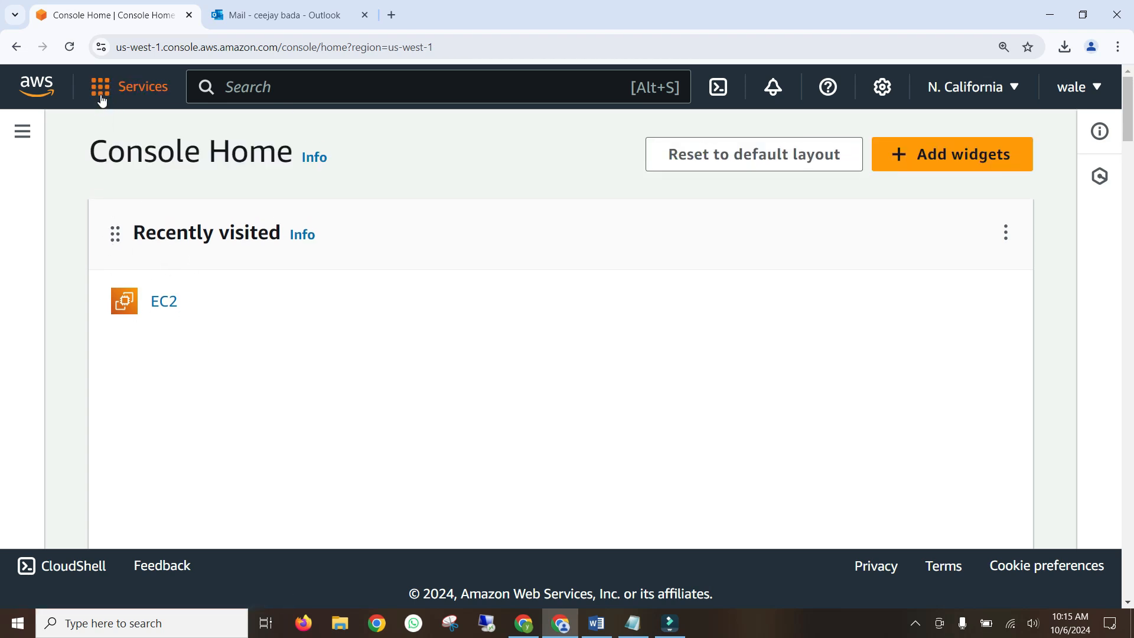
key(ctrl+plus)
key(ctrl+plus)
key(ctrl+plus)
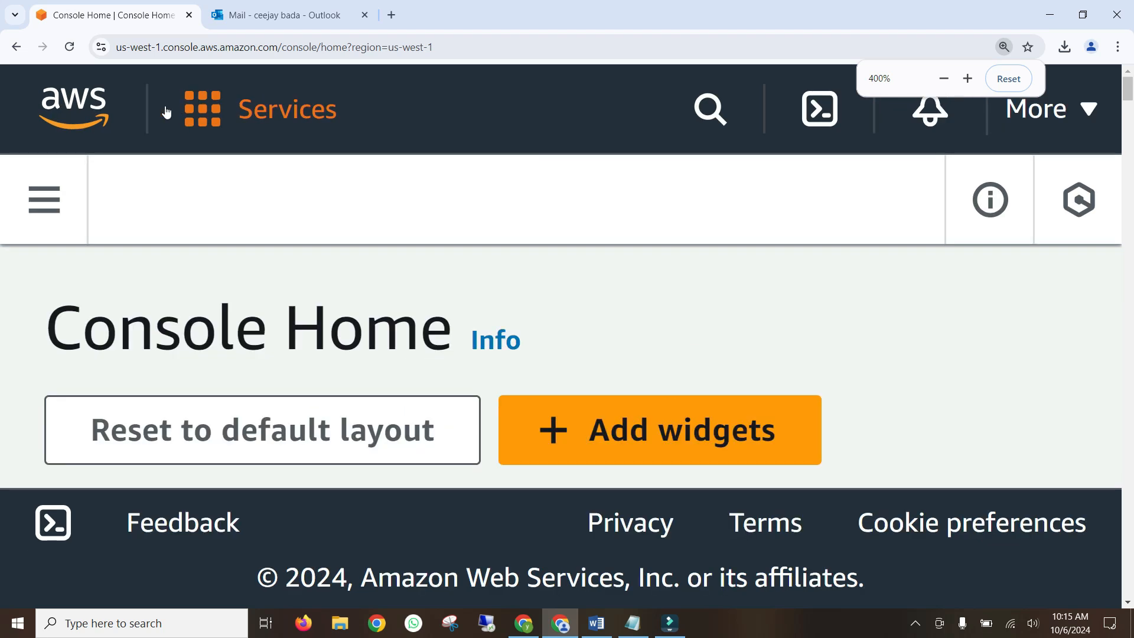
click(281, 127)
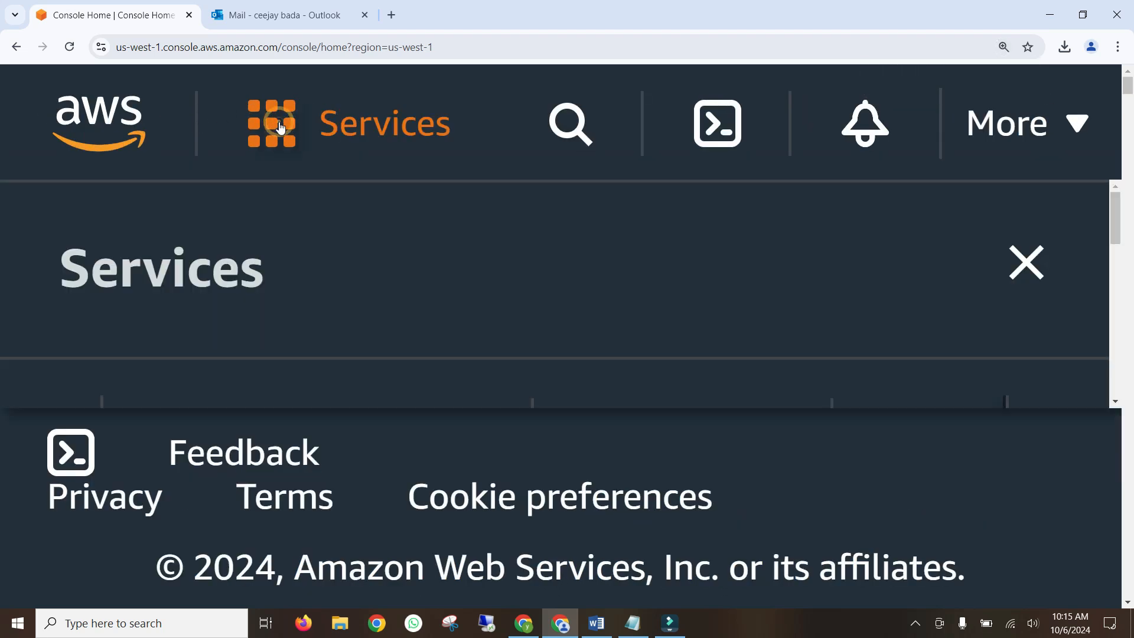
- Display all AWS services in the services list
key(ctrl+minus)
key(ctrl+minus)
key(ctrl+minus)
key(ctrl+minus)
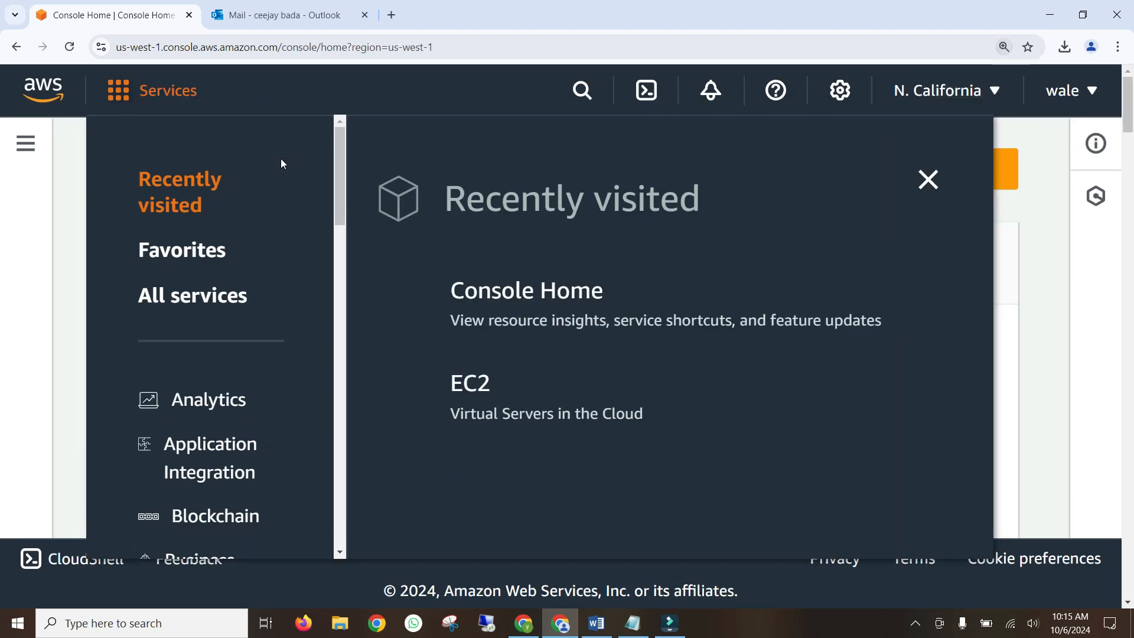
key(ctrl+minus)
key(ctrl+minus)
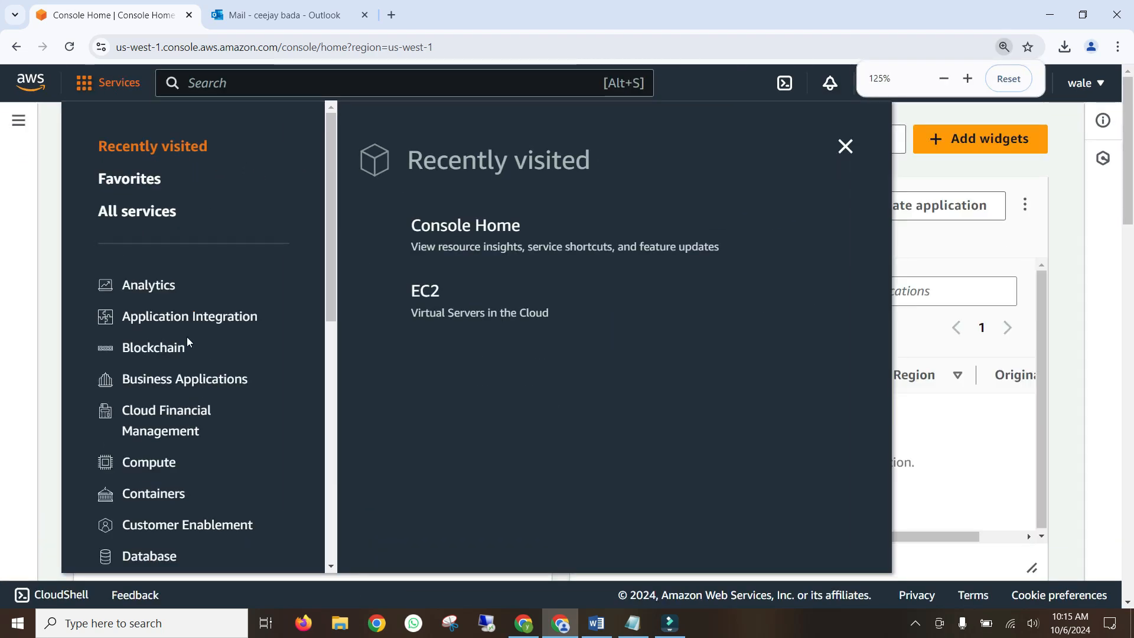
scroll(155, 370, down, 3)
scroll(155, 371, up, 3)
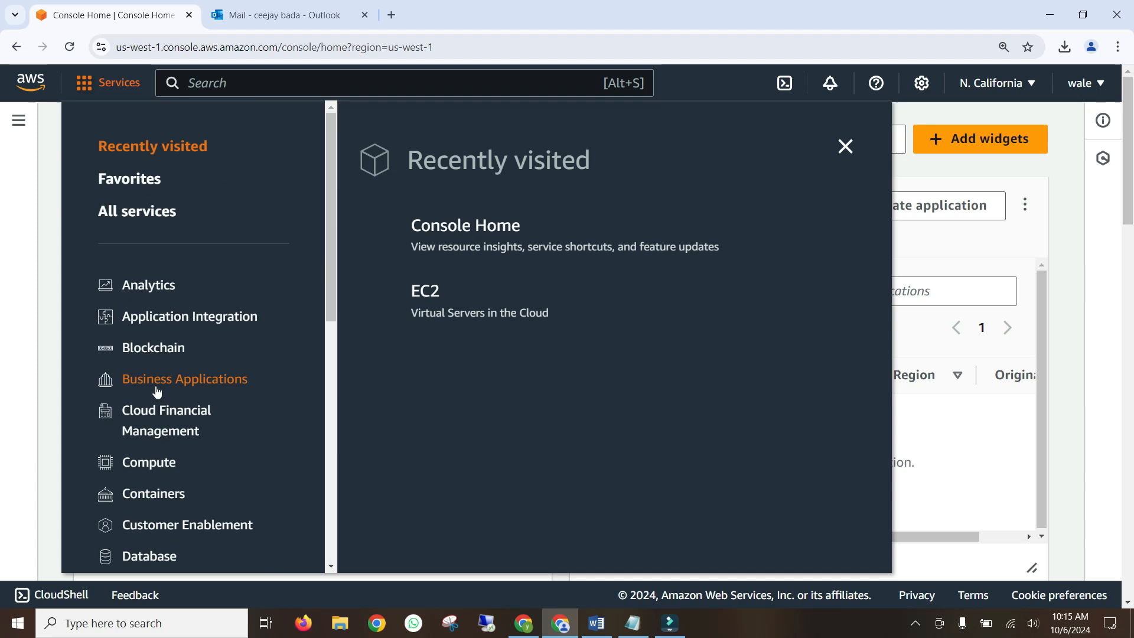
click(123, 217)
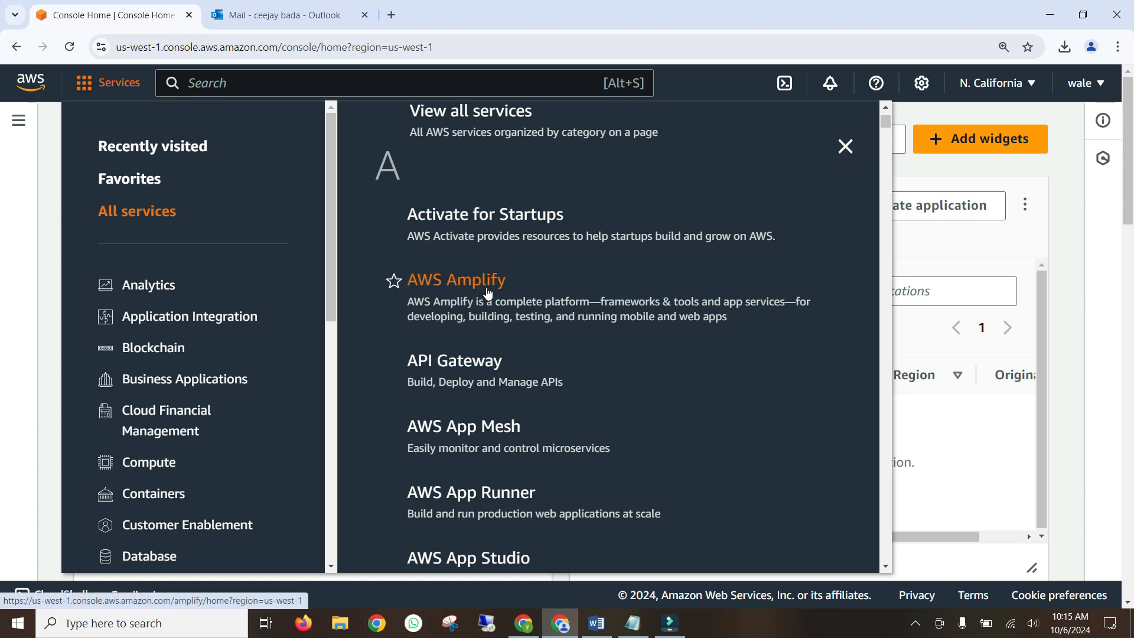
- Find EC2 under the letter E in the alphabetical service list and open its dashboard
scroll(487, 293, down, 12)
scroll(488, 291, down, 15)
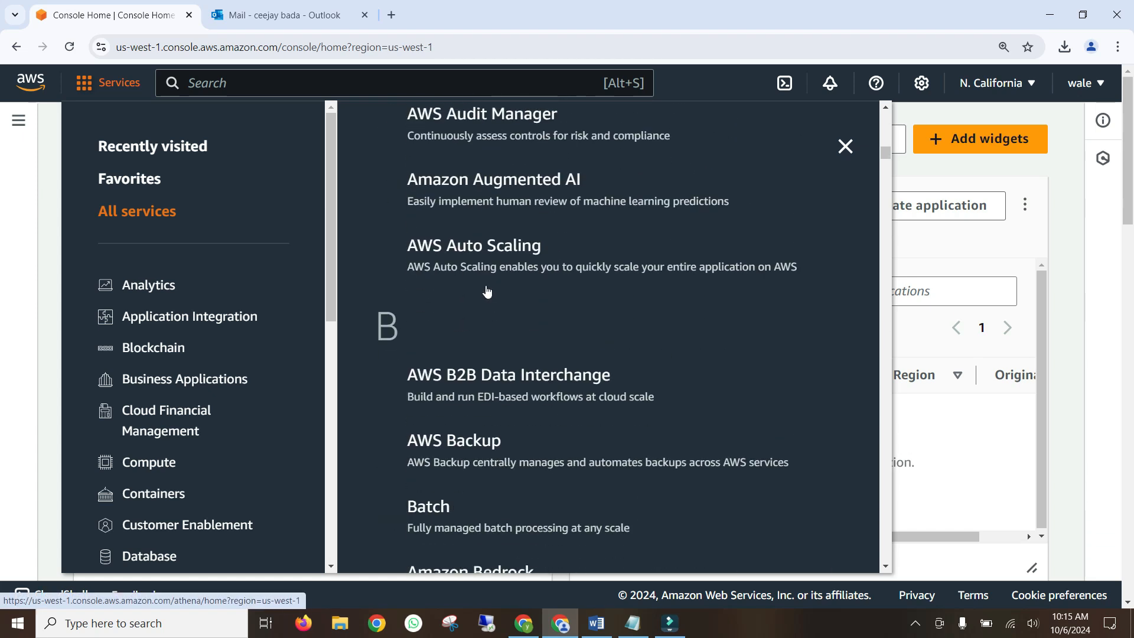
scroll(486, 291, down, 15)
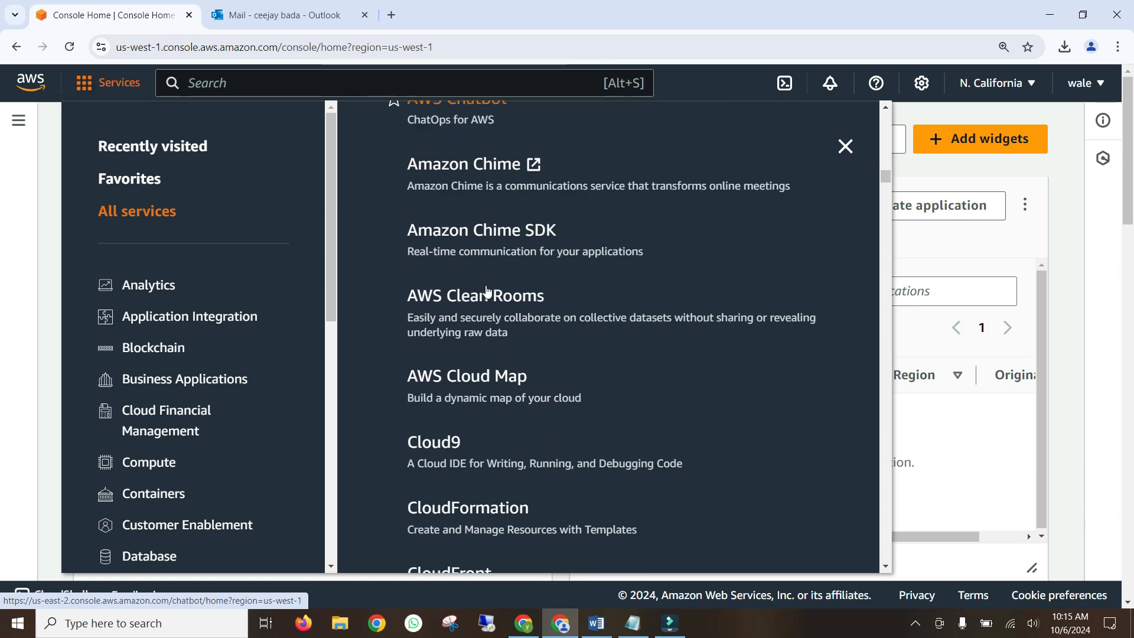
scroll(486, 291, down, 15)
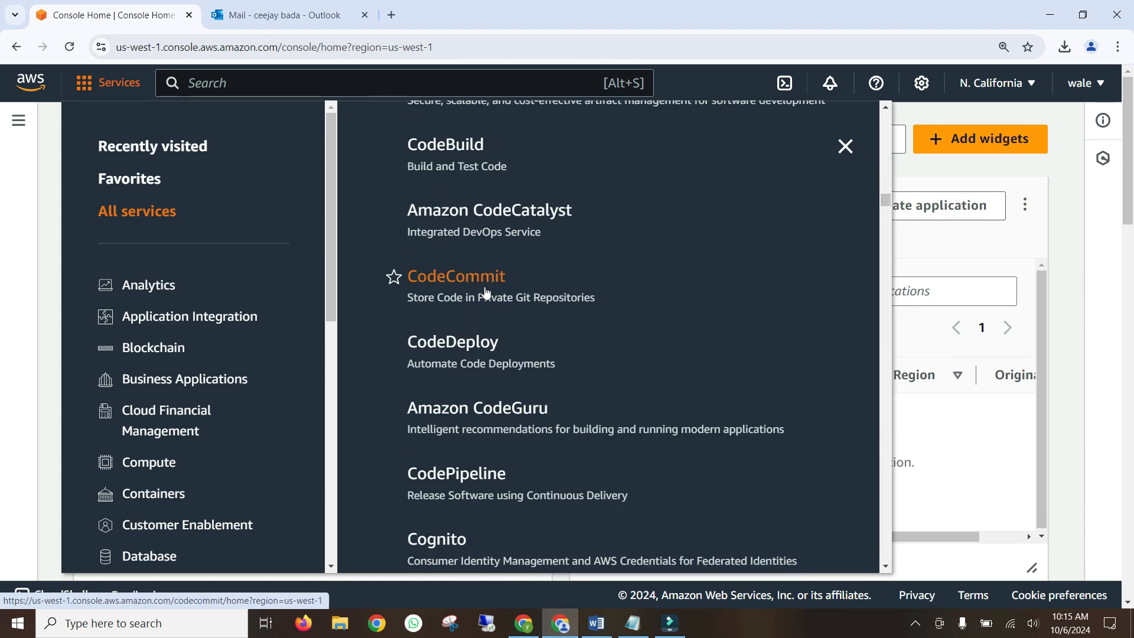
scroll(475, 299, down, 15)
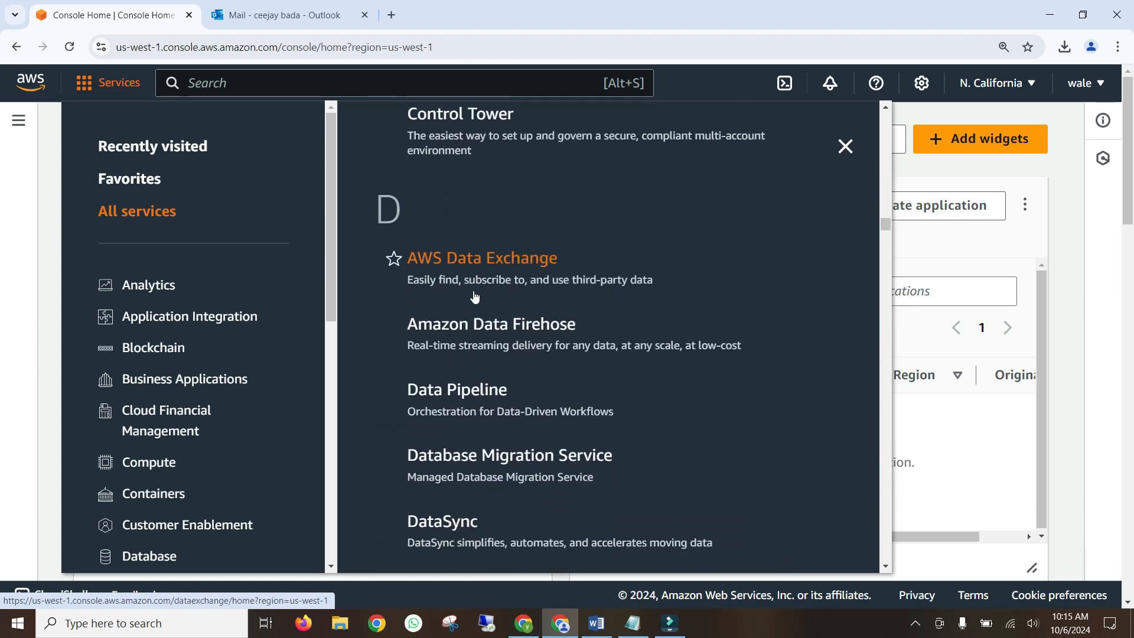
scroll(475, 298, up, 4)
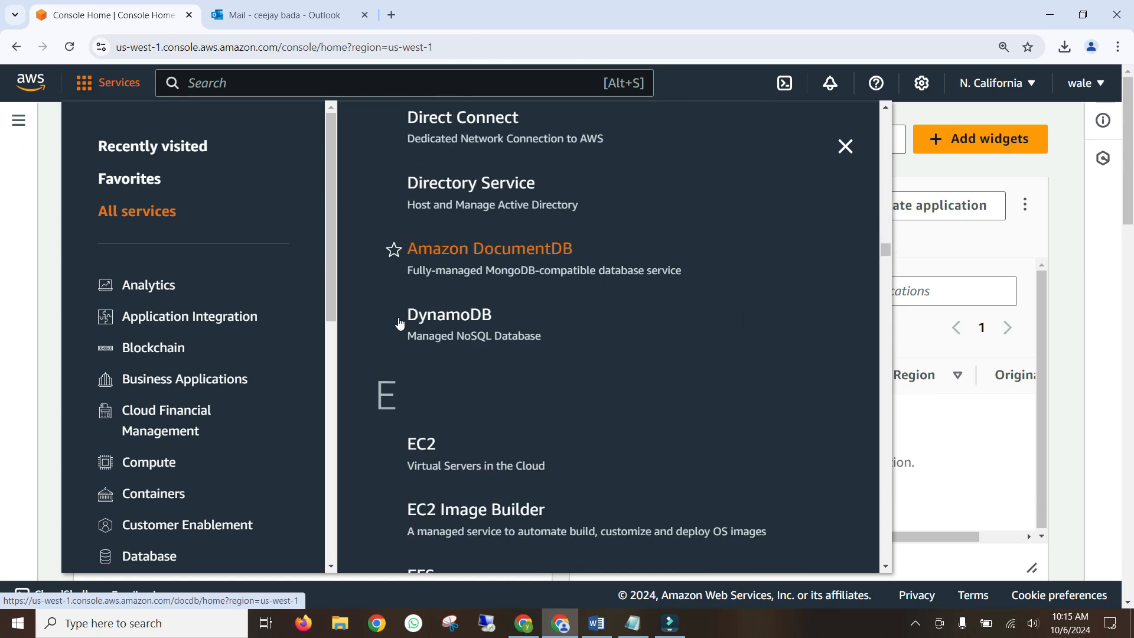
scroll(402, 342, down, 3)
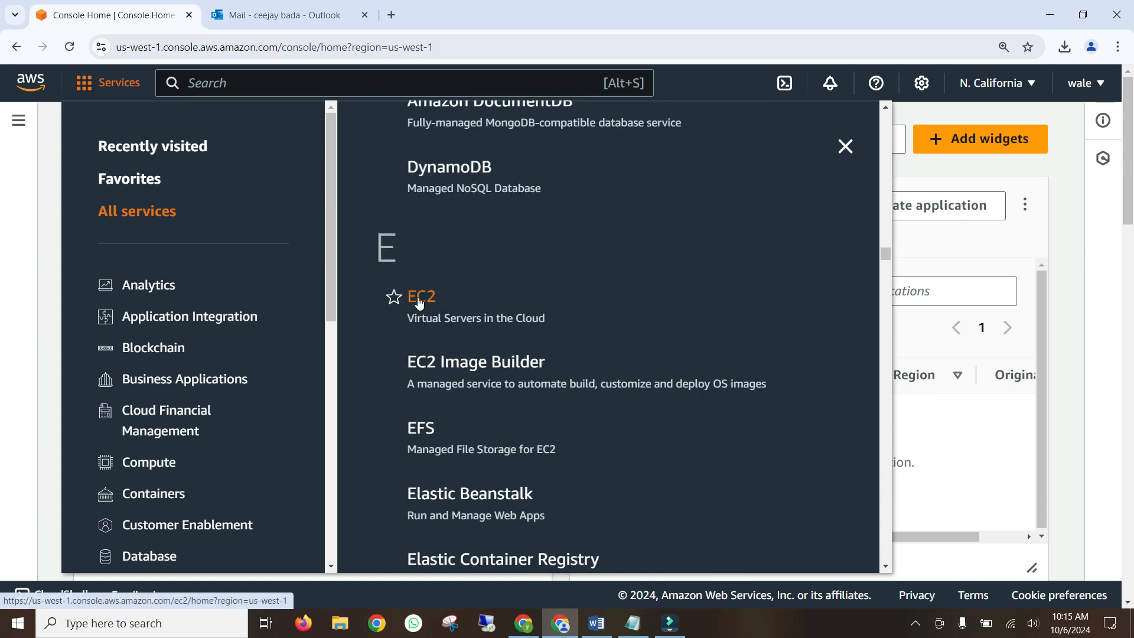
key(ctrl+plus)
key(ctrl+plus)
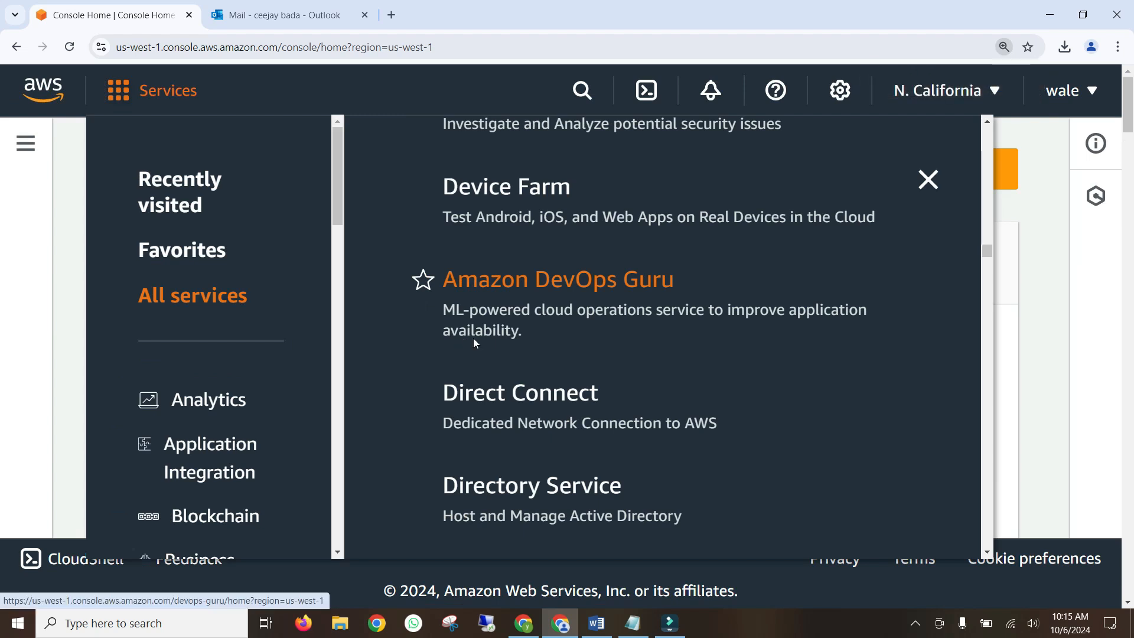
scroll(471, 340, down, 5)
click(460, 270)
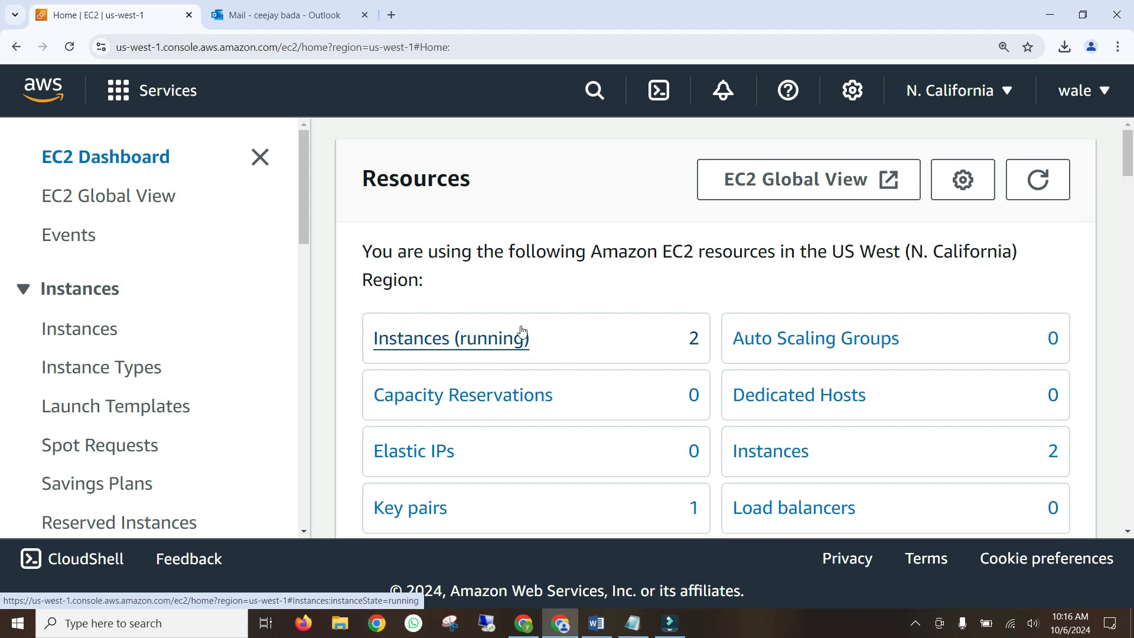
- Open the list of running instances from the EC2 resources overview
scroll(522, 331, down, 1)
click(435, 275)
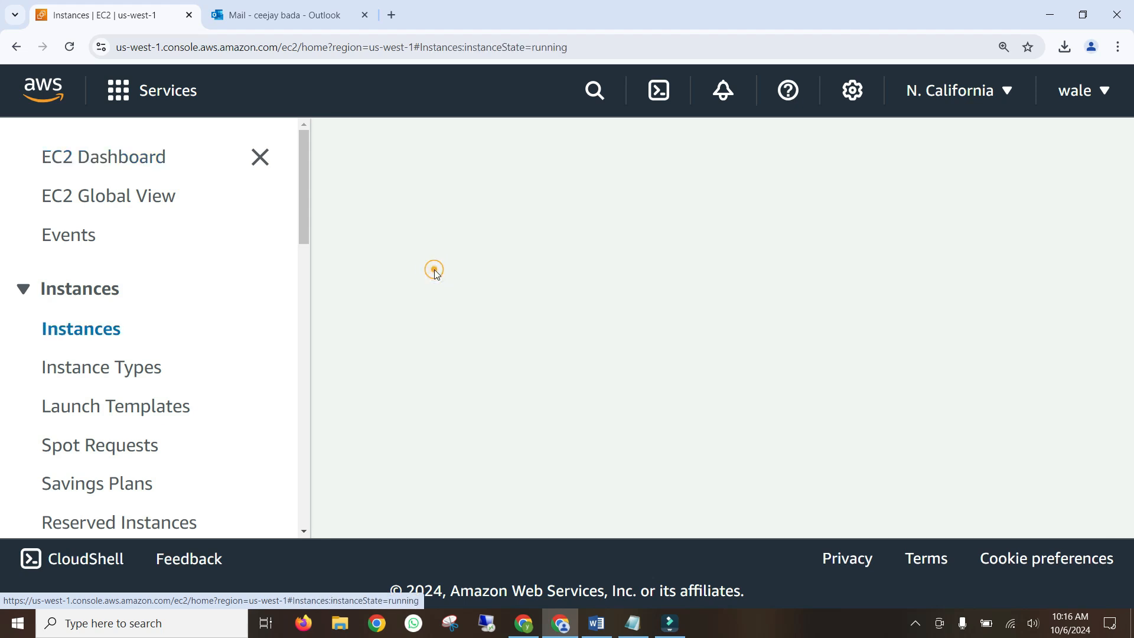
key(ctrl+minus)
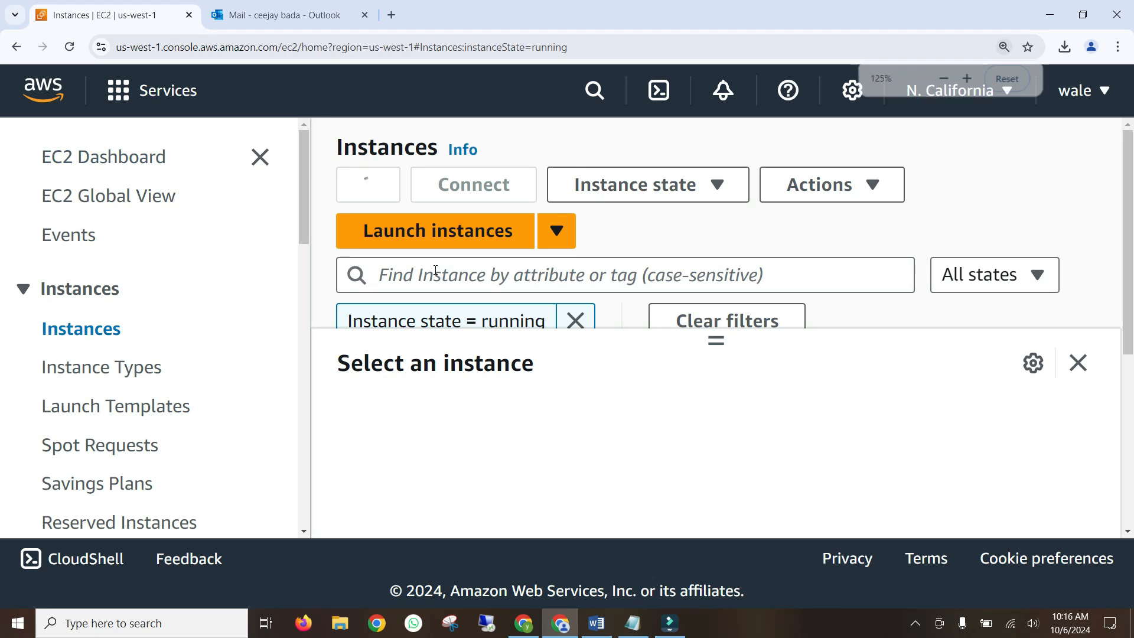
key(ctrl+minus)
key(ctrl+minus)
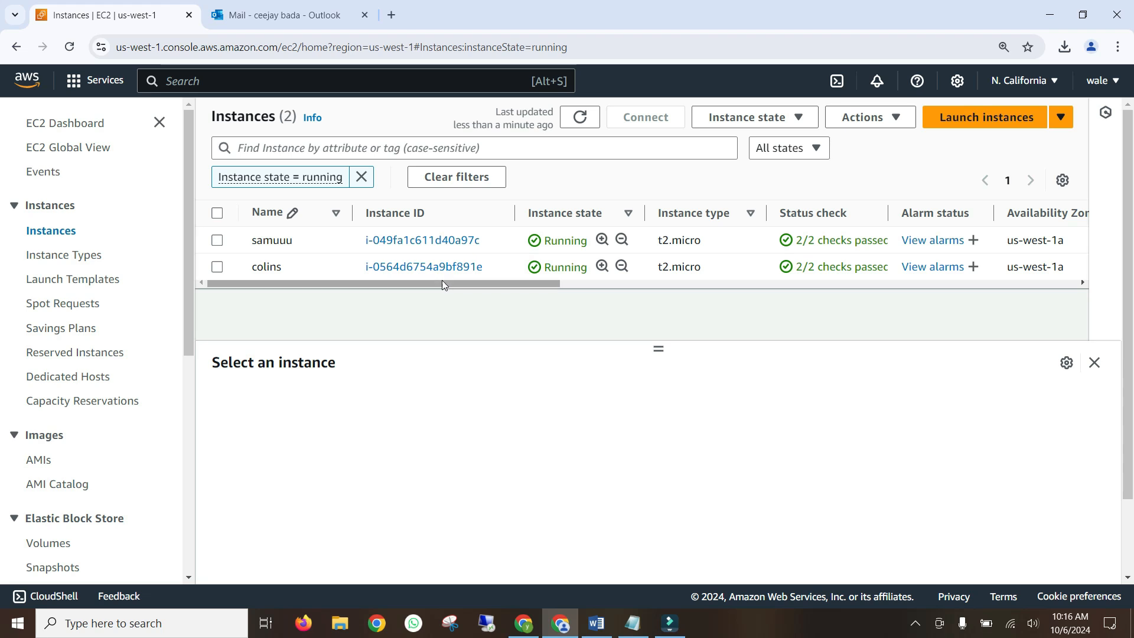
- Select the second running instance in the list and open its Connect to instance page
click(217, 268)
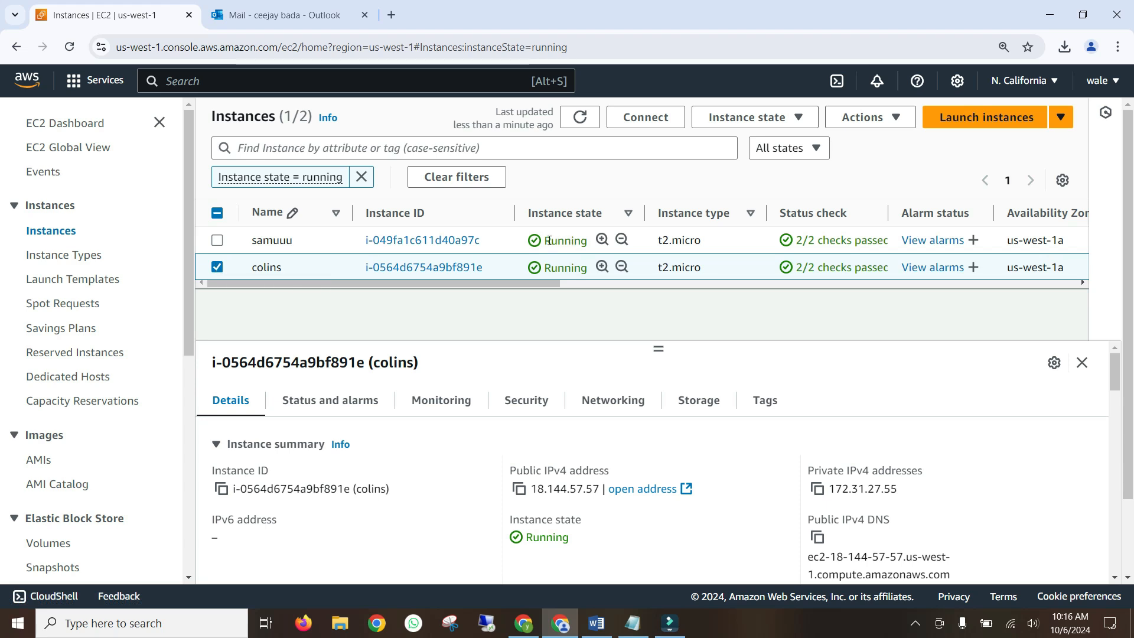
click(878, 123)
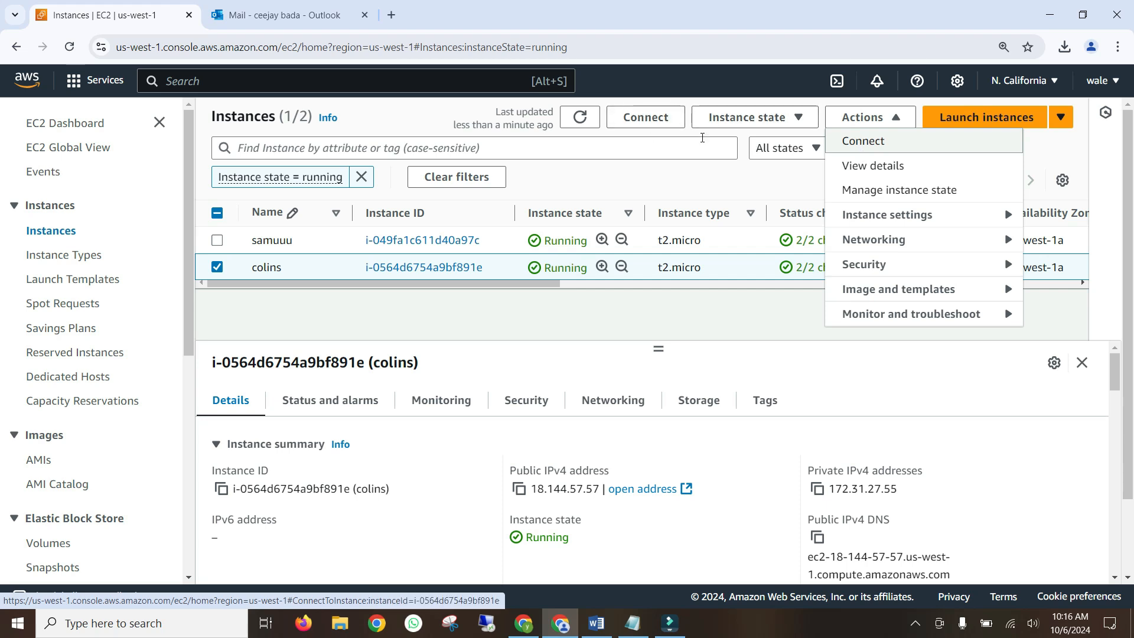
click(675, 184)
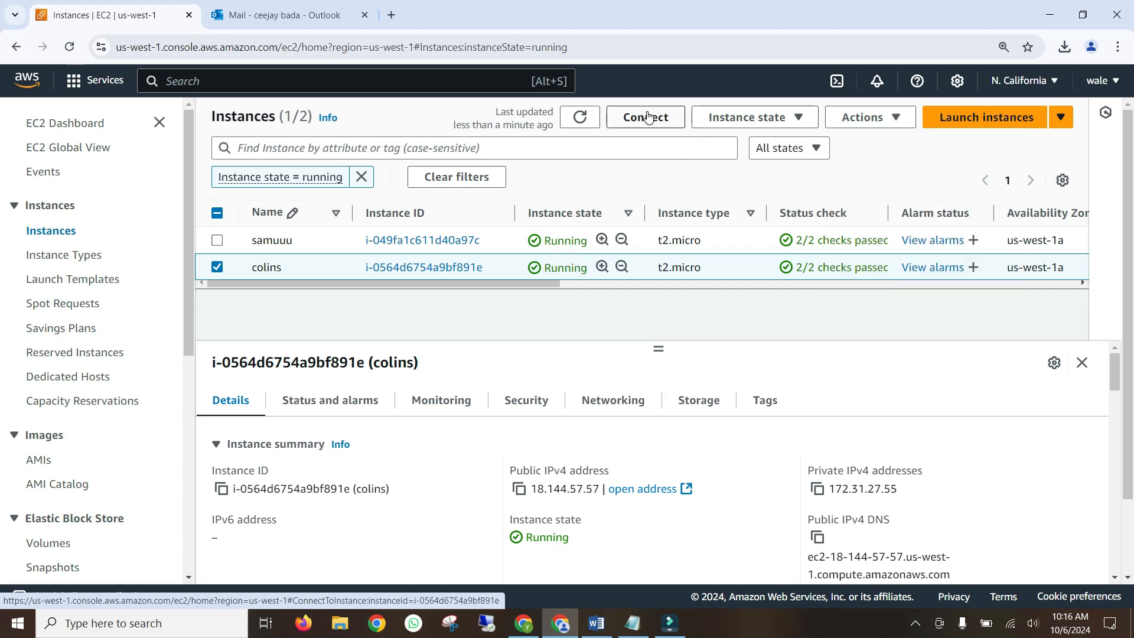
click(644, 118)
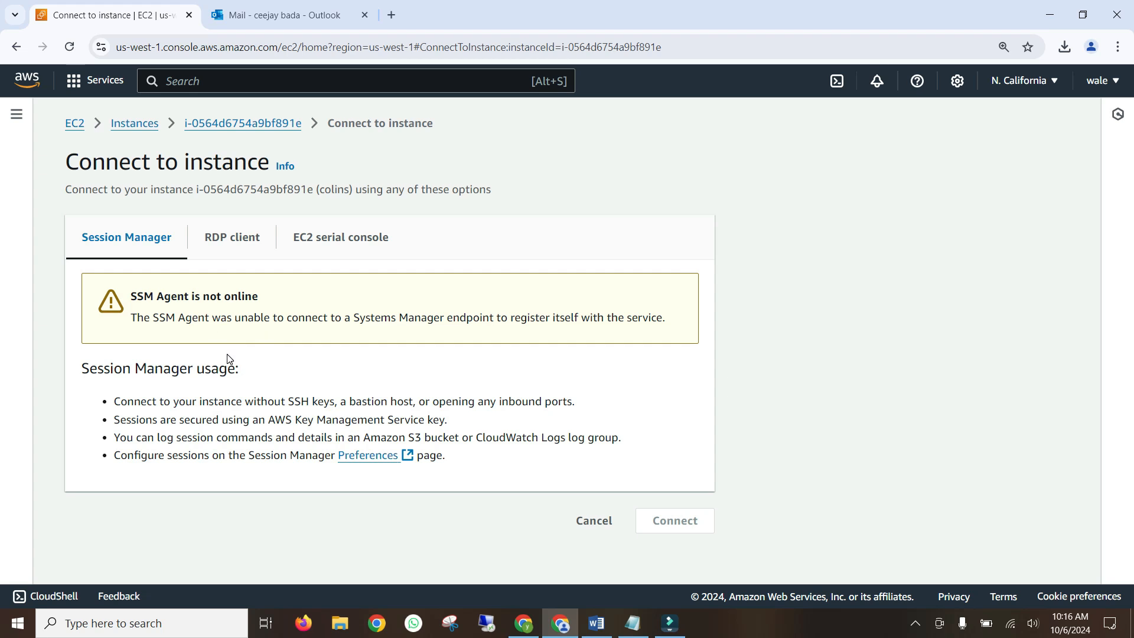
- Choose RDP client as the method for connecting to the instance
key(ctrl+plus)
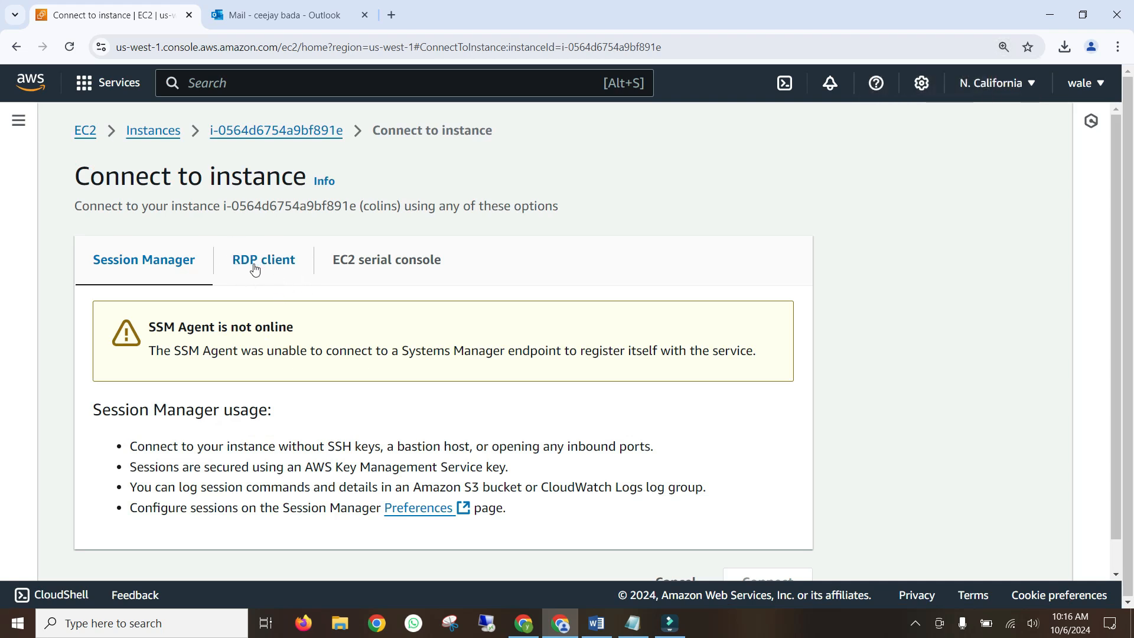
key(ctrl+plus)
key(ctrl+plus)
key(ctrl+plus)
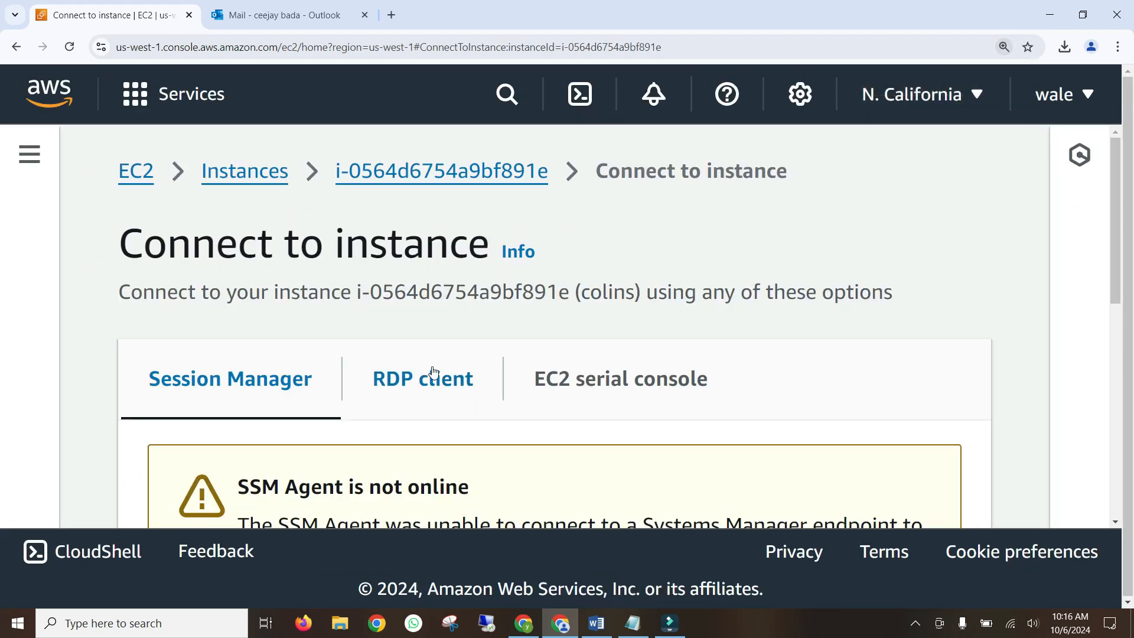
click(430, 389)
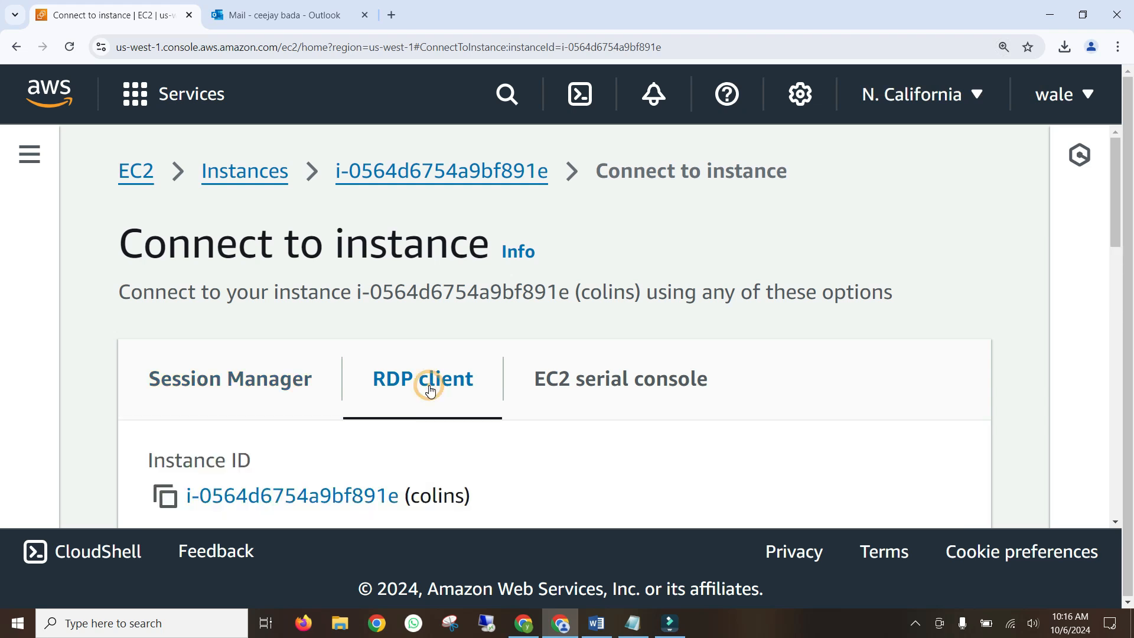
- Copy the instance's public DNS and then the Administrator username from the RDP connection details
key(ctrl+minus)
key(ctrl+minus)
key(ctrl+minus)
key(ctrl+minus)
scroll(288, 328, down, 1)
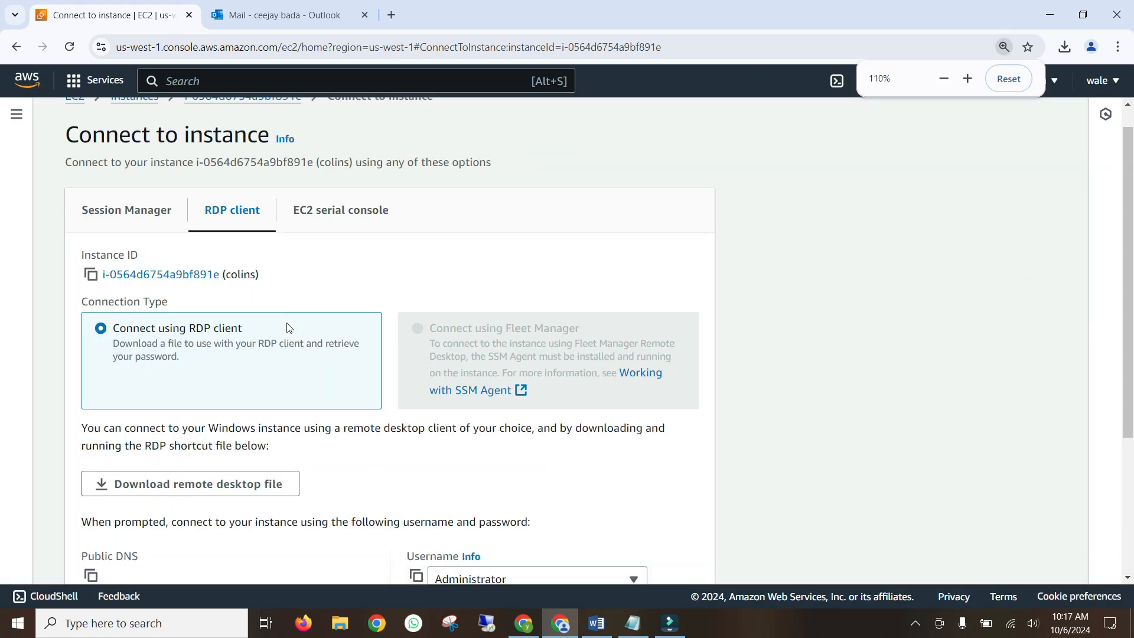
scroll(288, 328, down, 3)
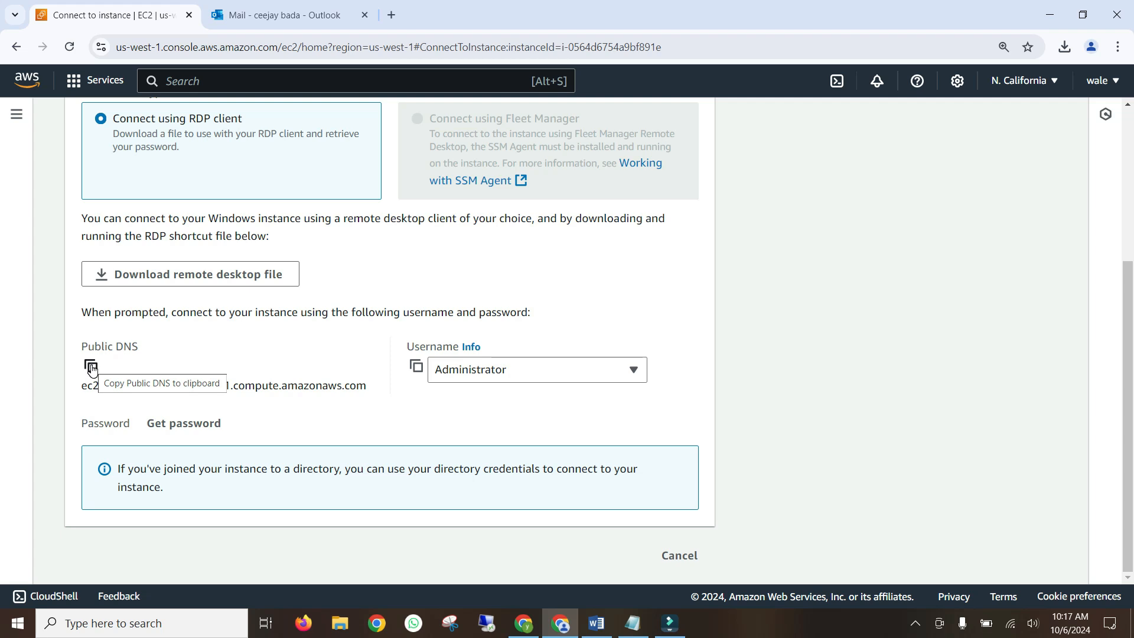
click(91, 367)
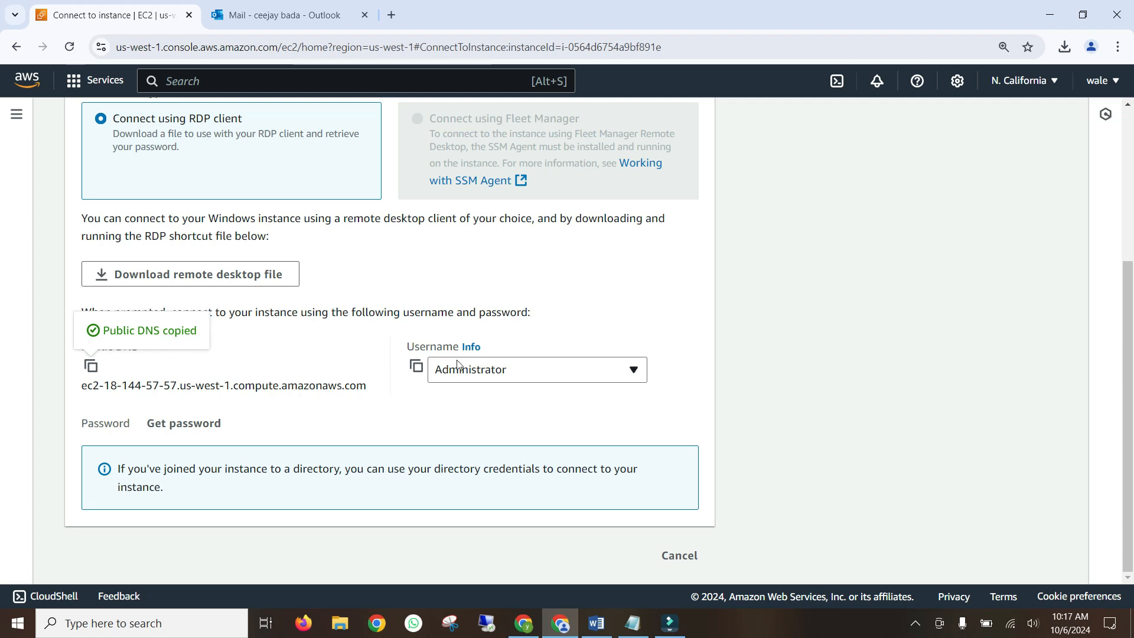
click(417, 367)
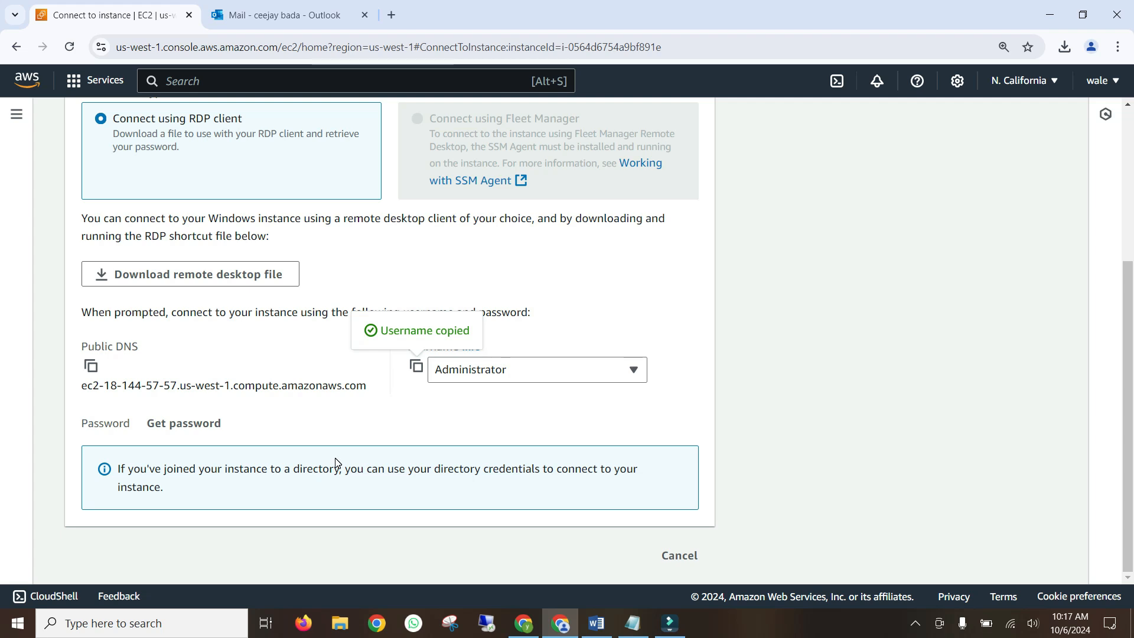
scroll(336, 462, up, 4)
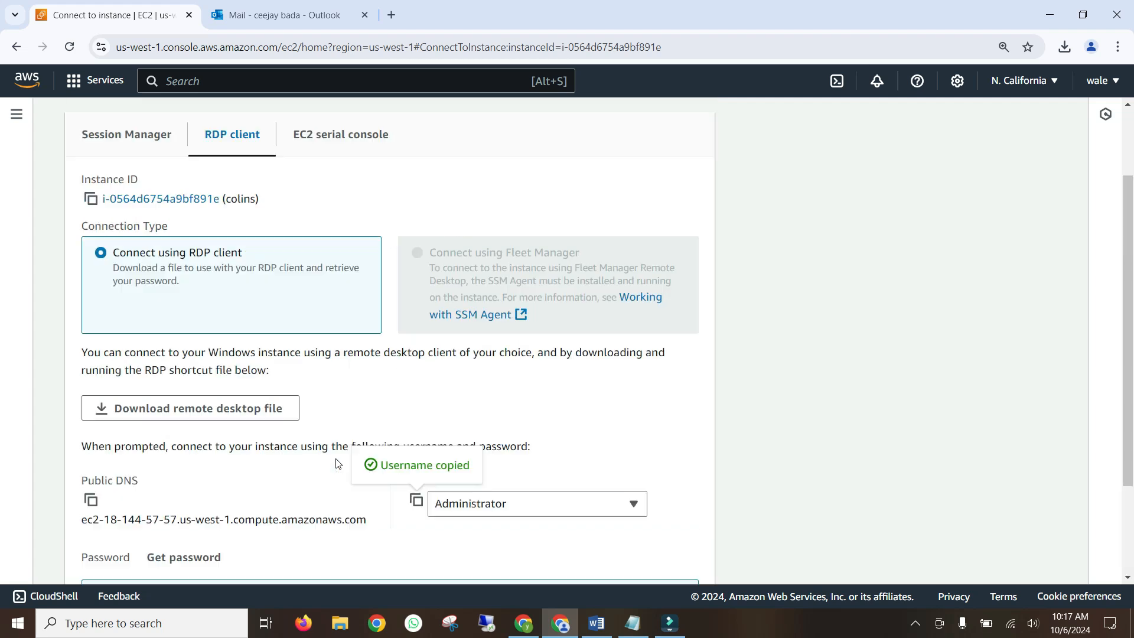
scroll(336, 463, down, 4)
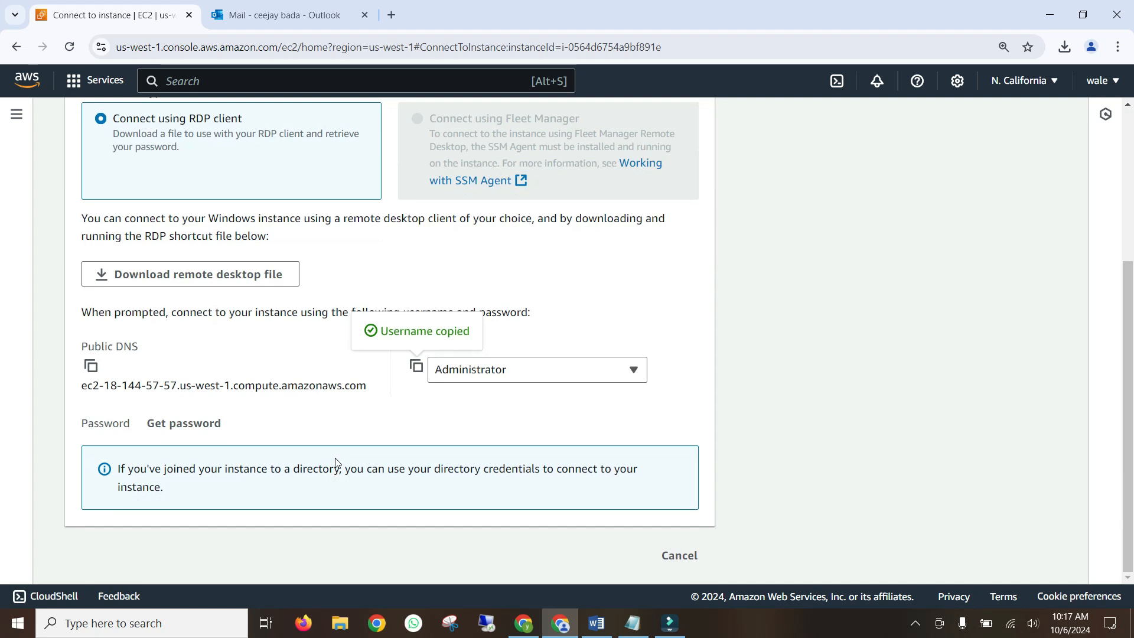
scroll(271, 417, up, 3)
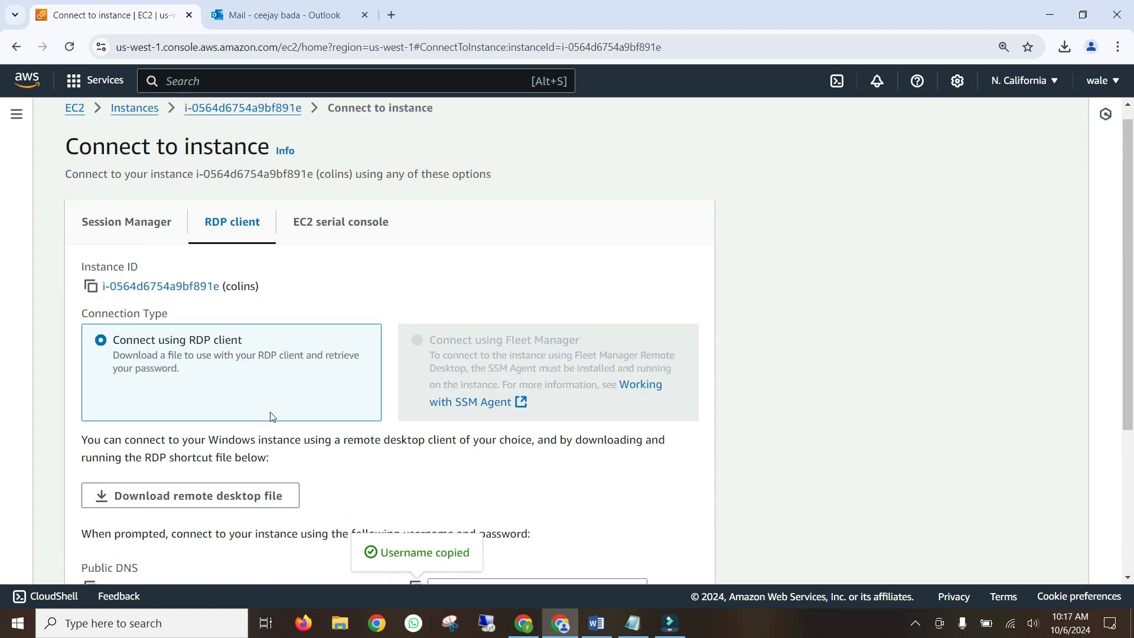
scroll(184, 493, down, 2)
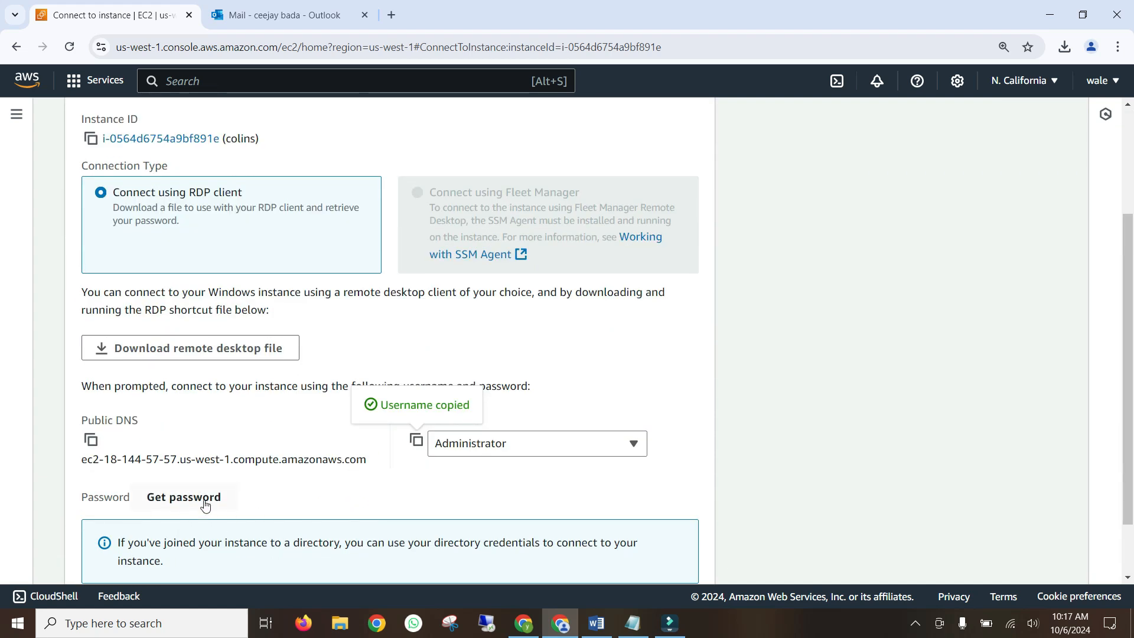
scroll(188, 499, down, 1)
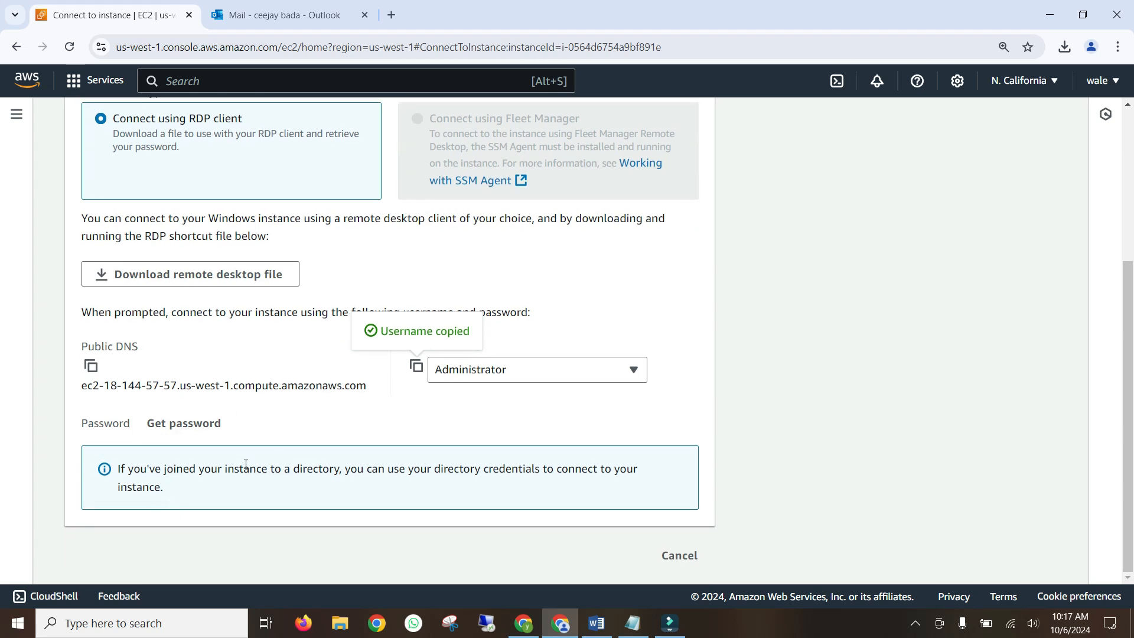
scroll(235, 461, up, 2)
scroll(246, 466, down, 2)
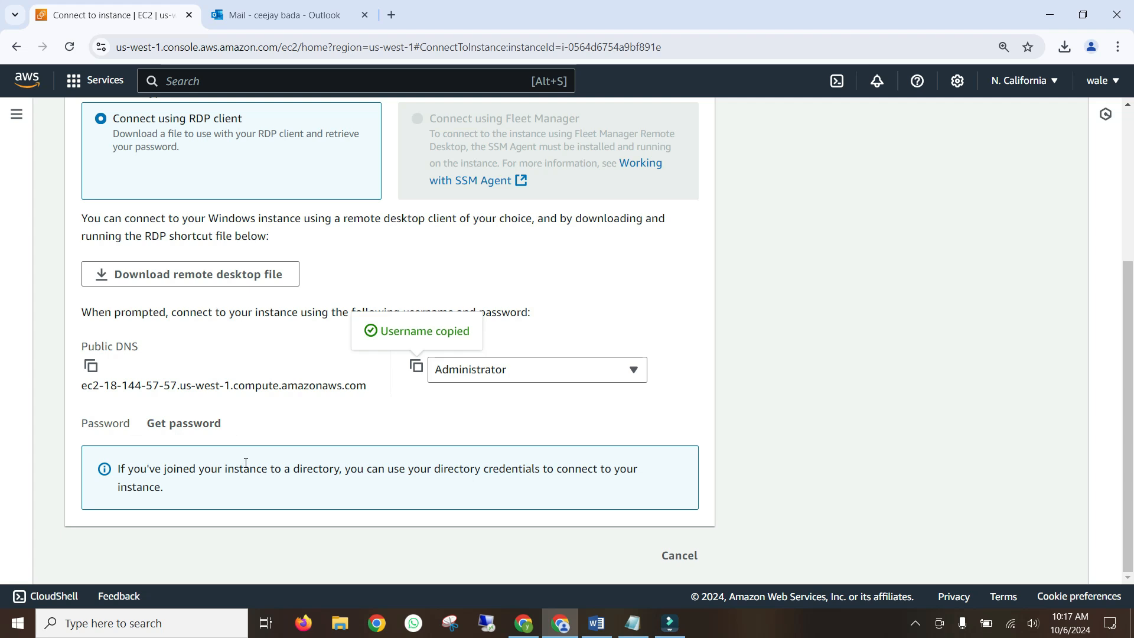
scroll(246, 463, up, 3)
scroll(248, 473, down, 3)
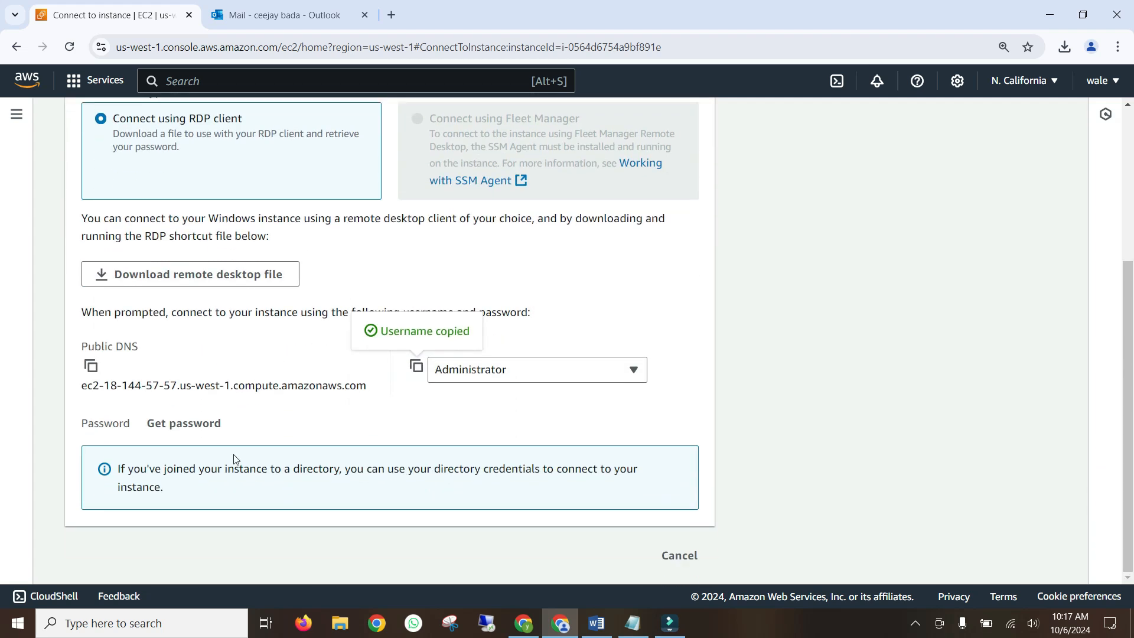
scroll(299, 430, up, 4)
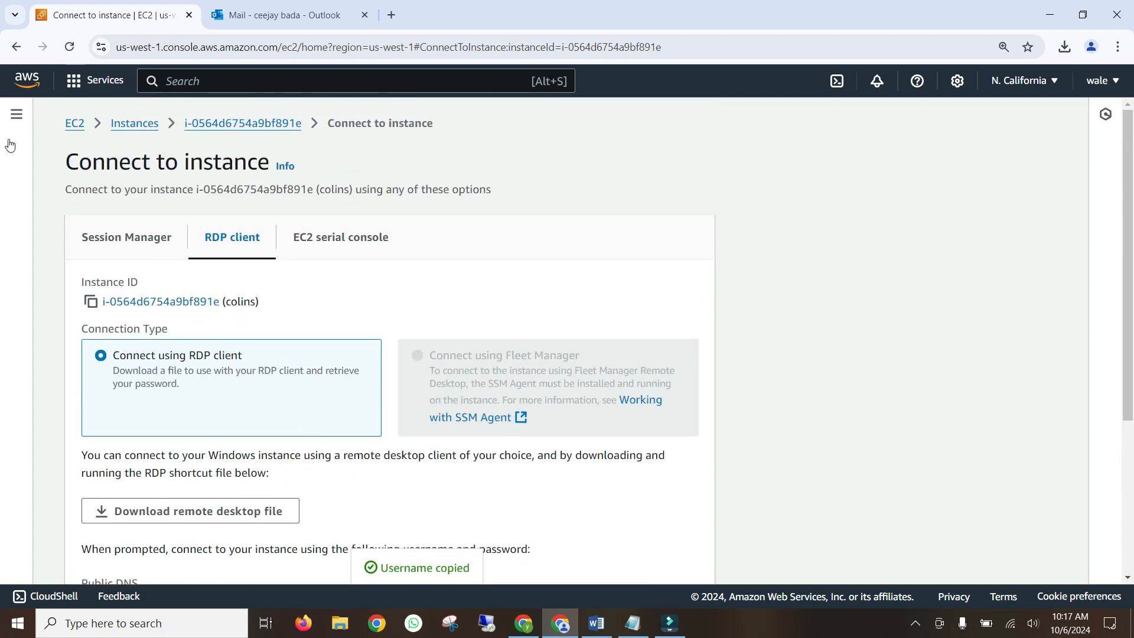
- Look up the existing key pair in the EC2 key pairs list and select it
click(76, 124)
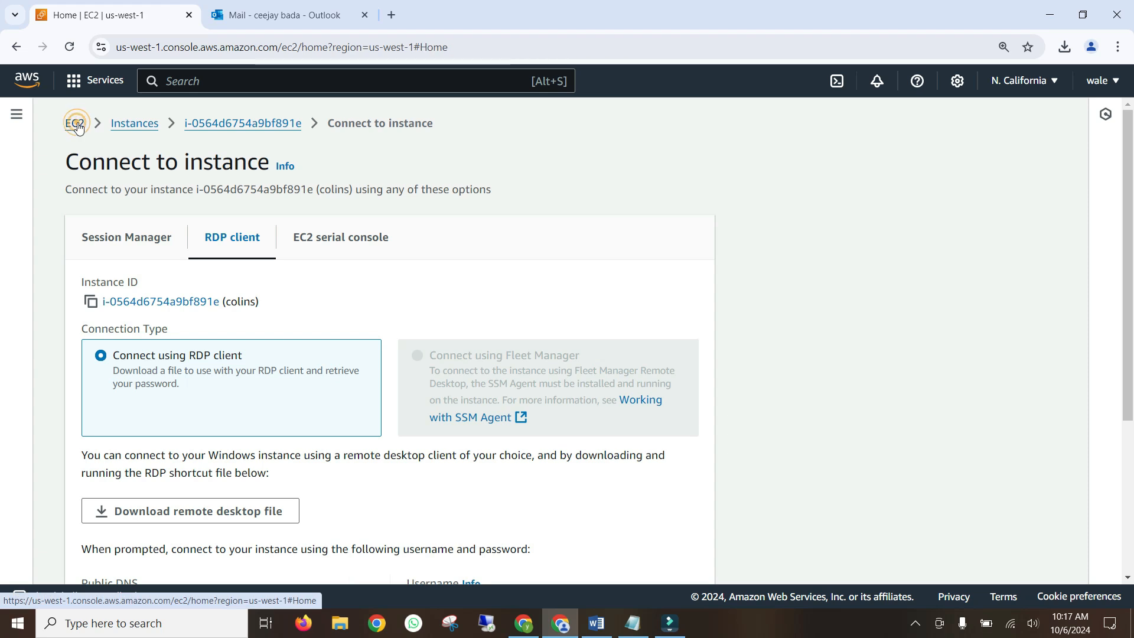
scroll(366, 388, down, 6)
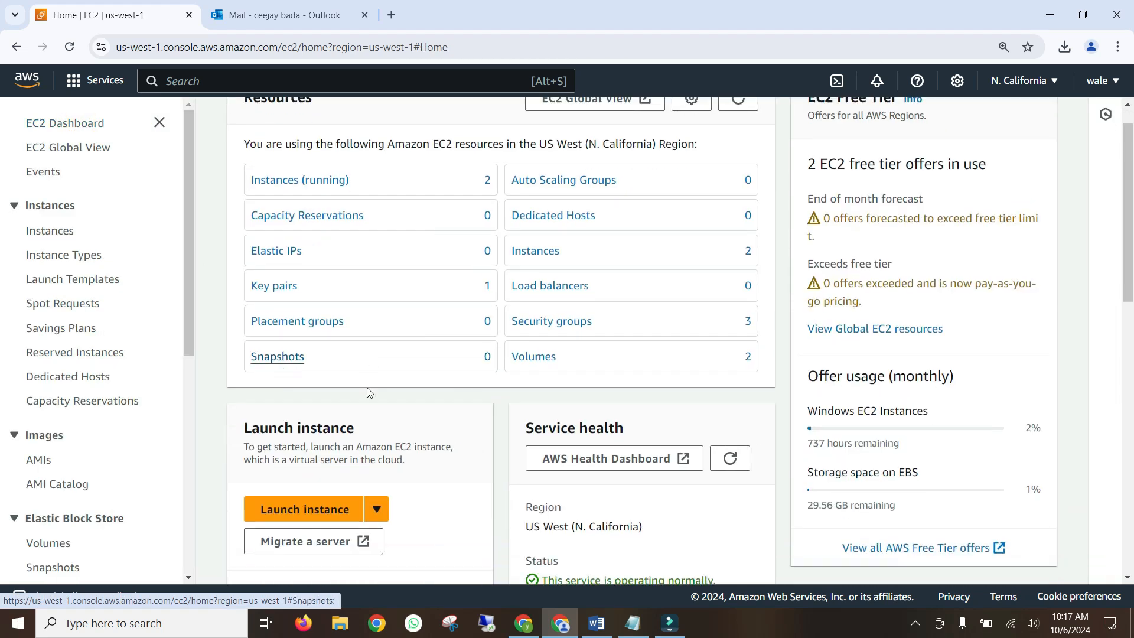
scroll(366, 389, down, 5)
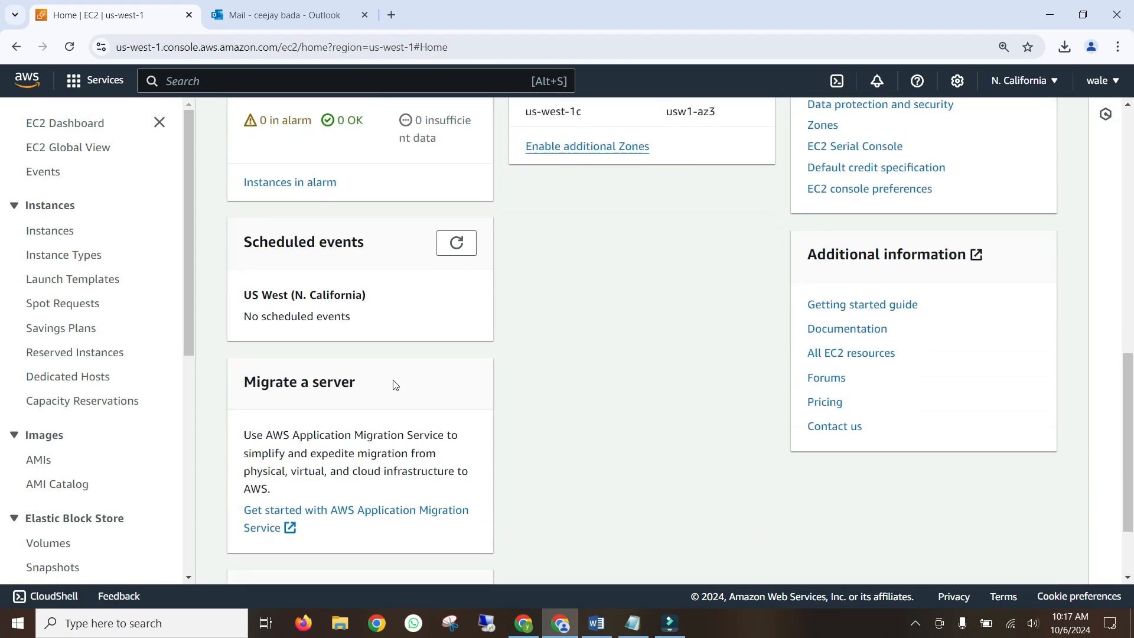
scroll(519, 417, up, 8)
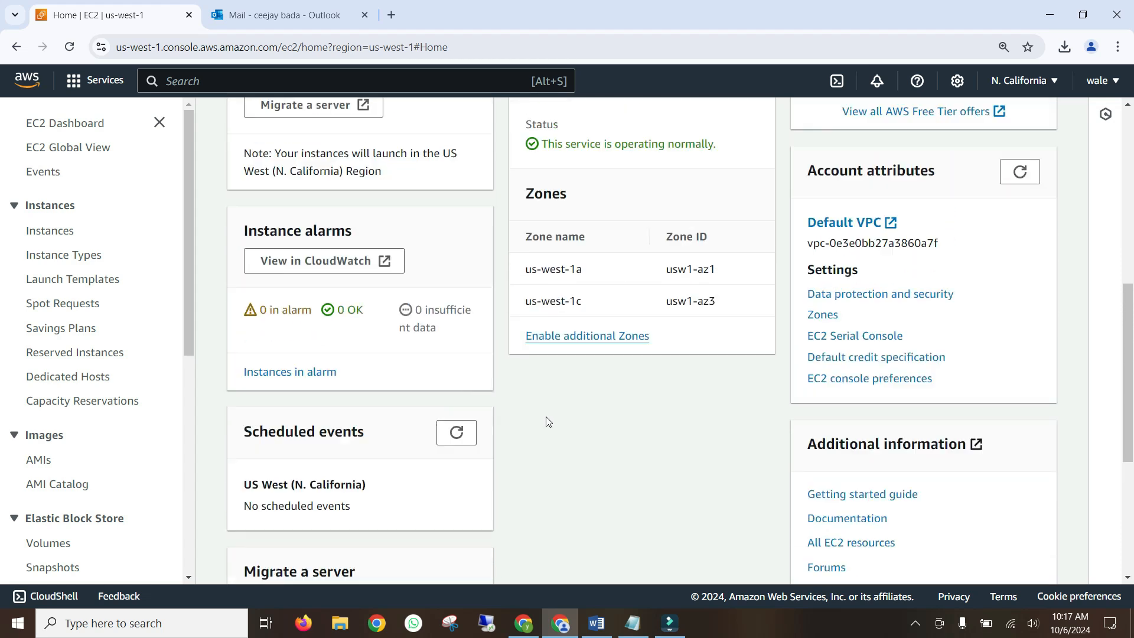
scroll(551, 425, up, 2)
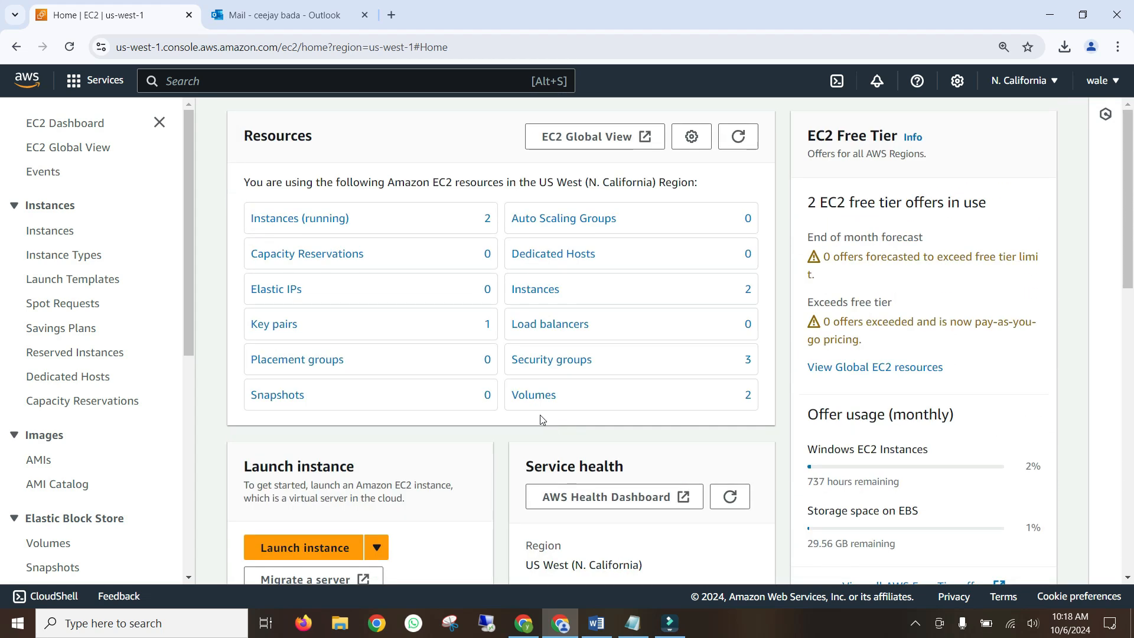
click(277, 329)
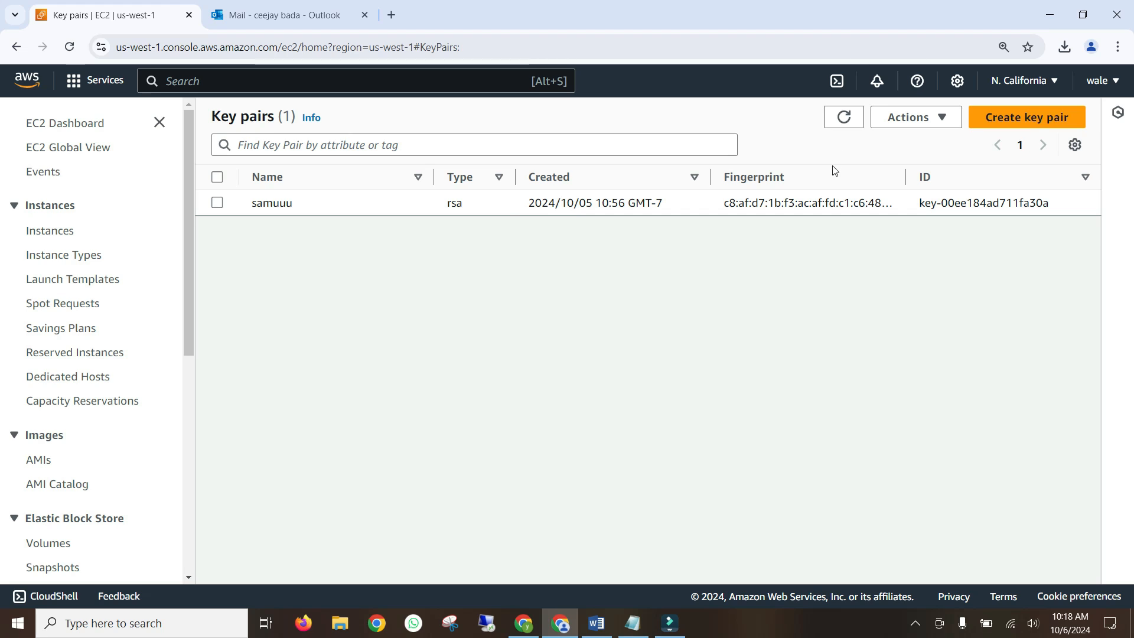
click(848, 209)
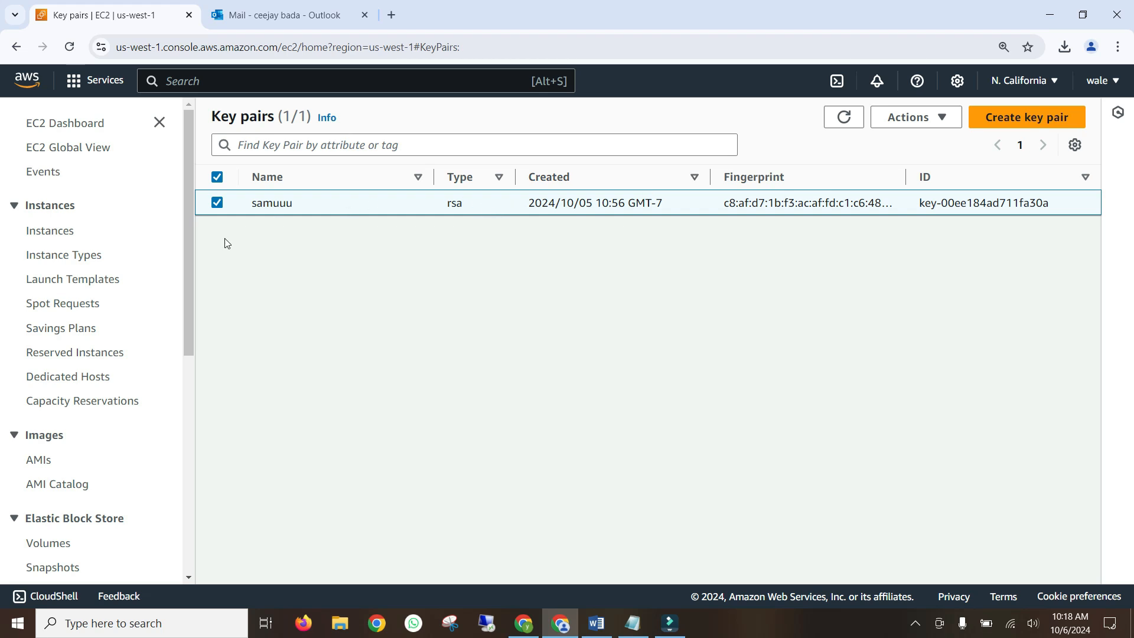
- Reopen the EC2 instances list, remove its running-state filter and select the second instance
click(62, 123)
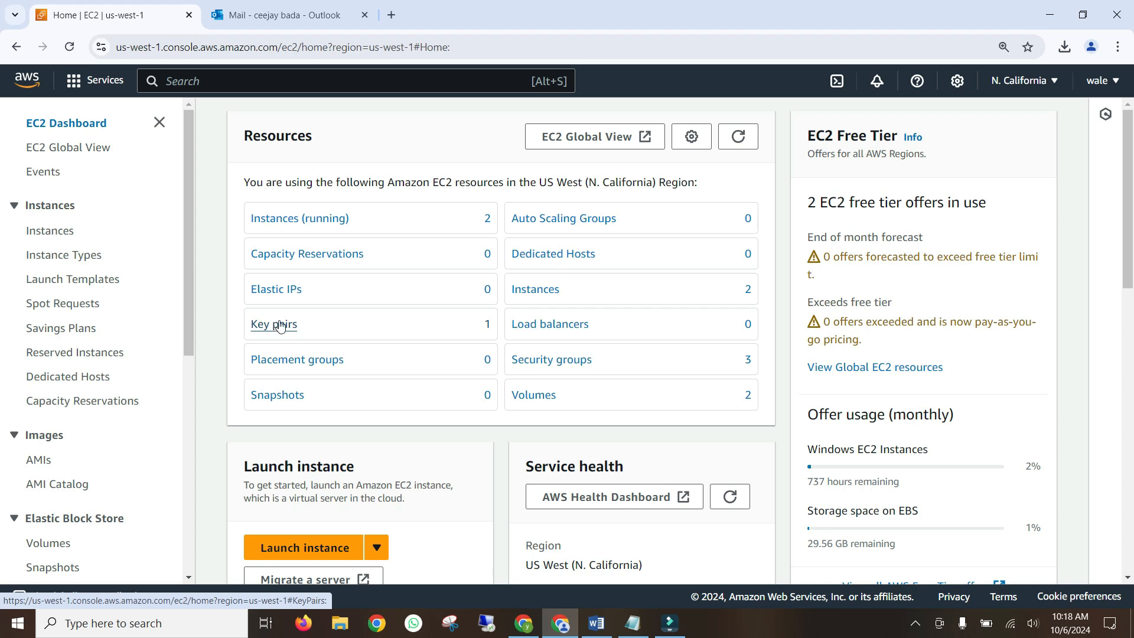
click(302, 219)
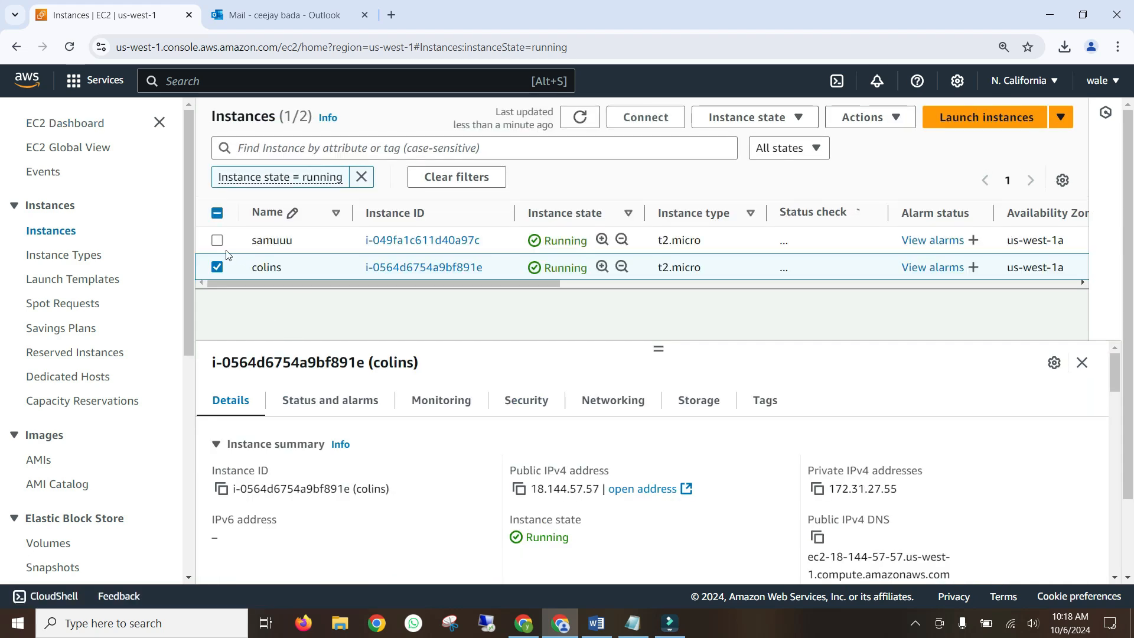
click(362, 176)
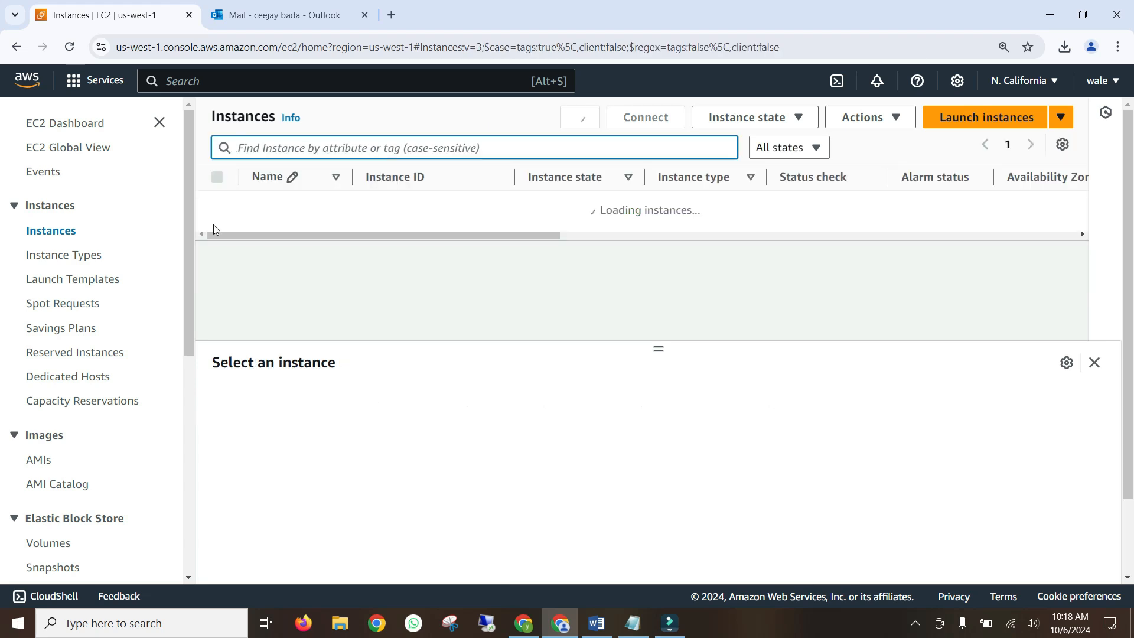
click(218, 233)
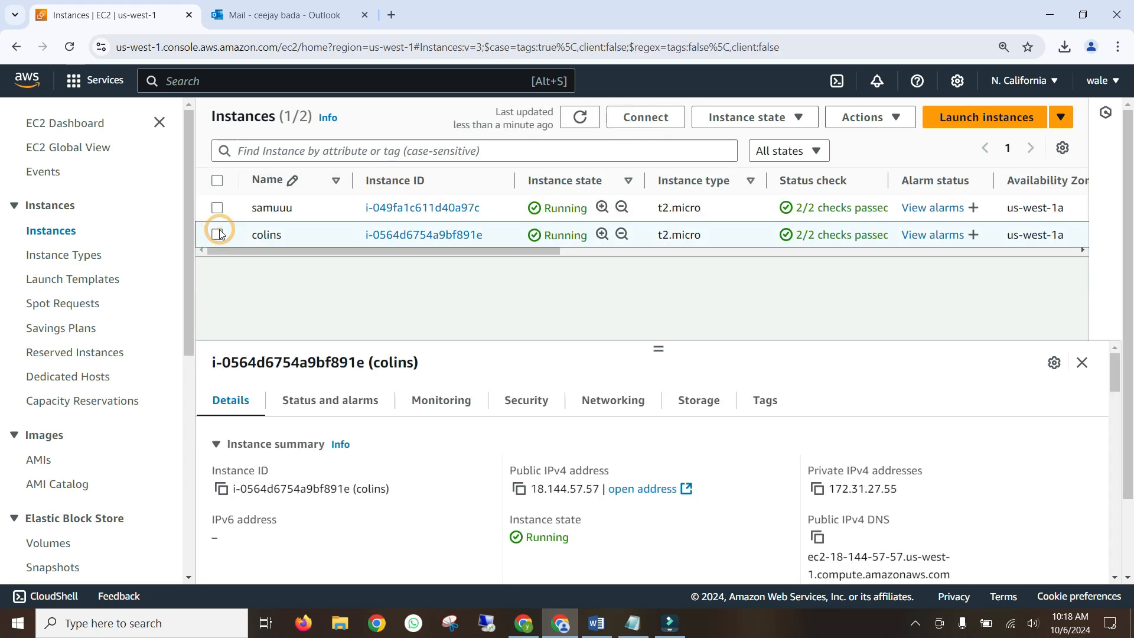
- Open the selected instance's RDP client connection details and request its Windows password
click(640, 118)
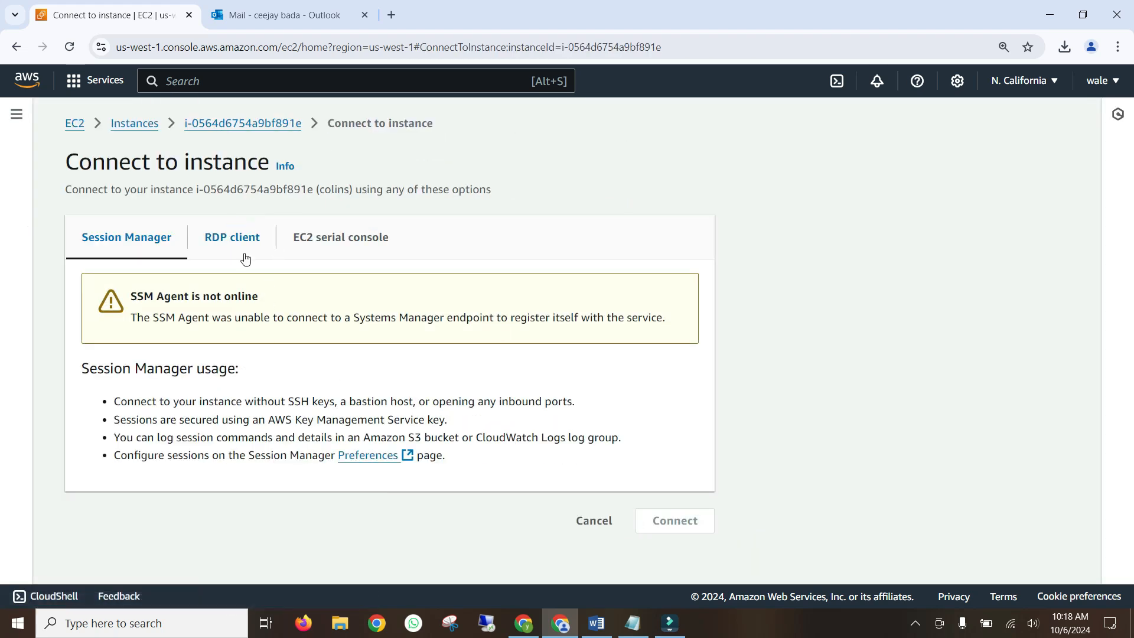
click(230, 237)
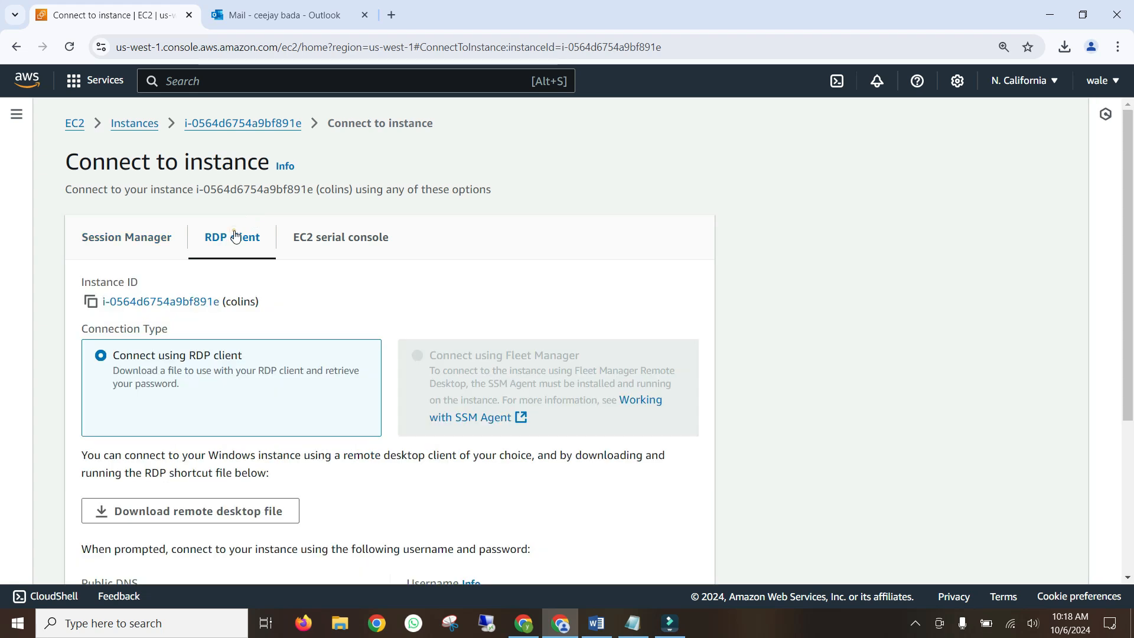
scroll(296, 335, down, 1)
scroll(295, 335, down, 4)
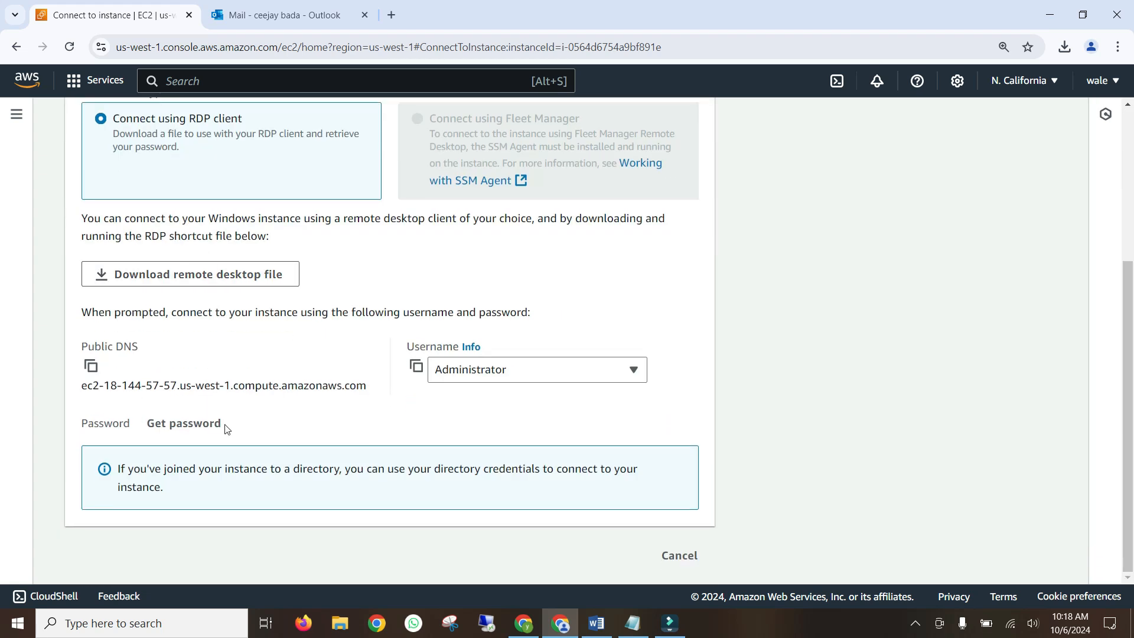
click(180, 423)
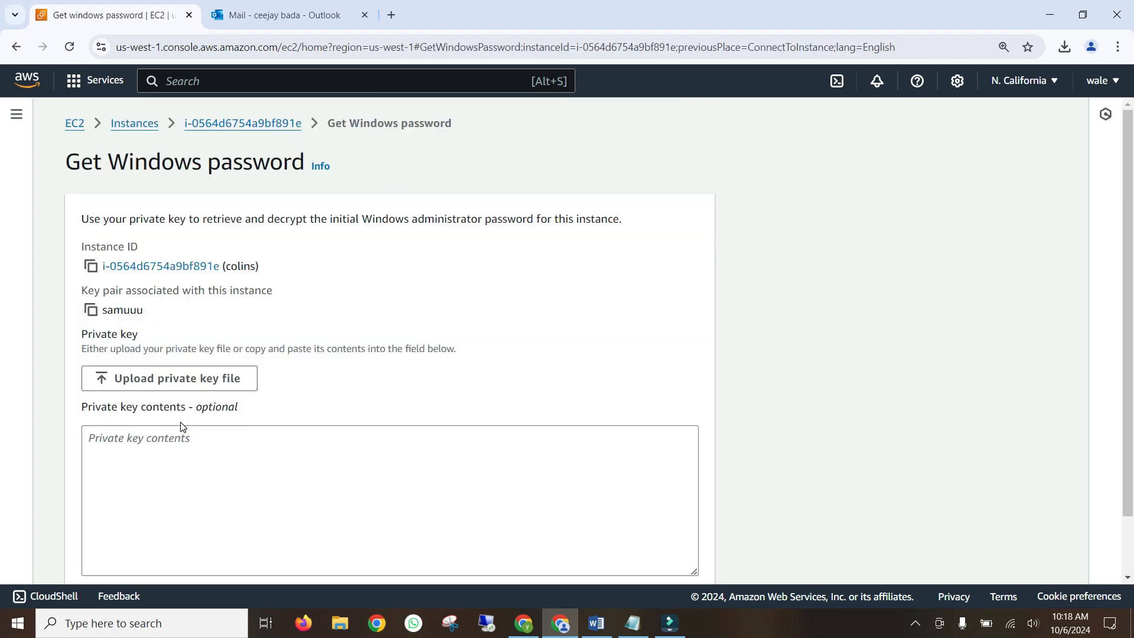
- Upload samuuu.pem as the private key and decrypt the instance's Windows administrator password
scroll(384, 303, down, 1)
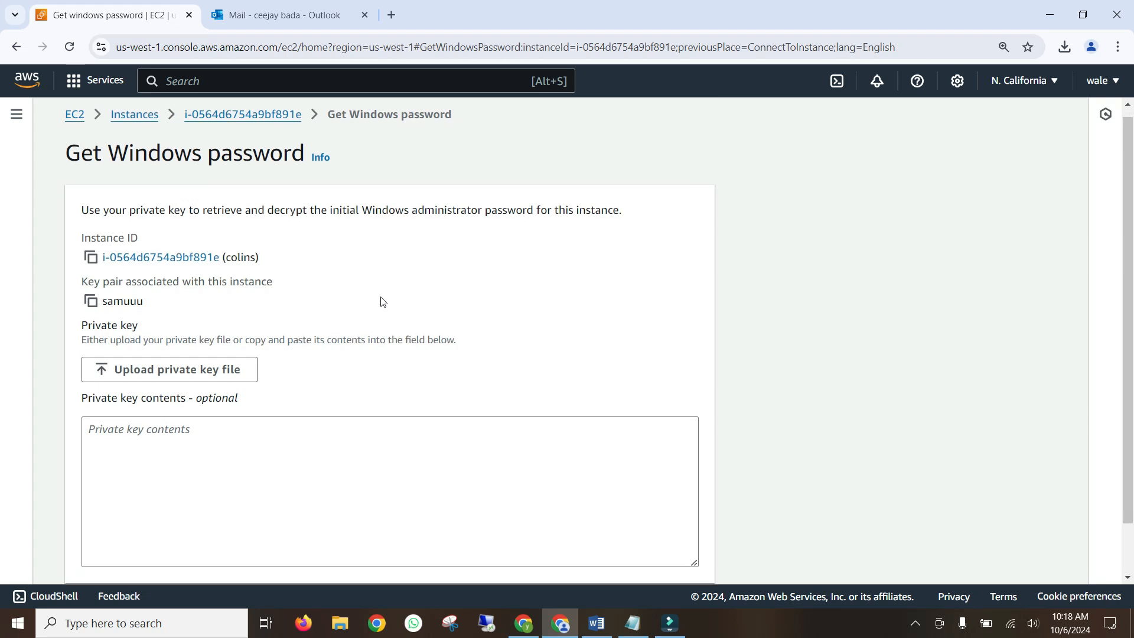
scroll(383, 302, down, 1)
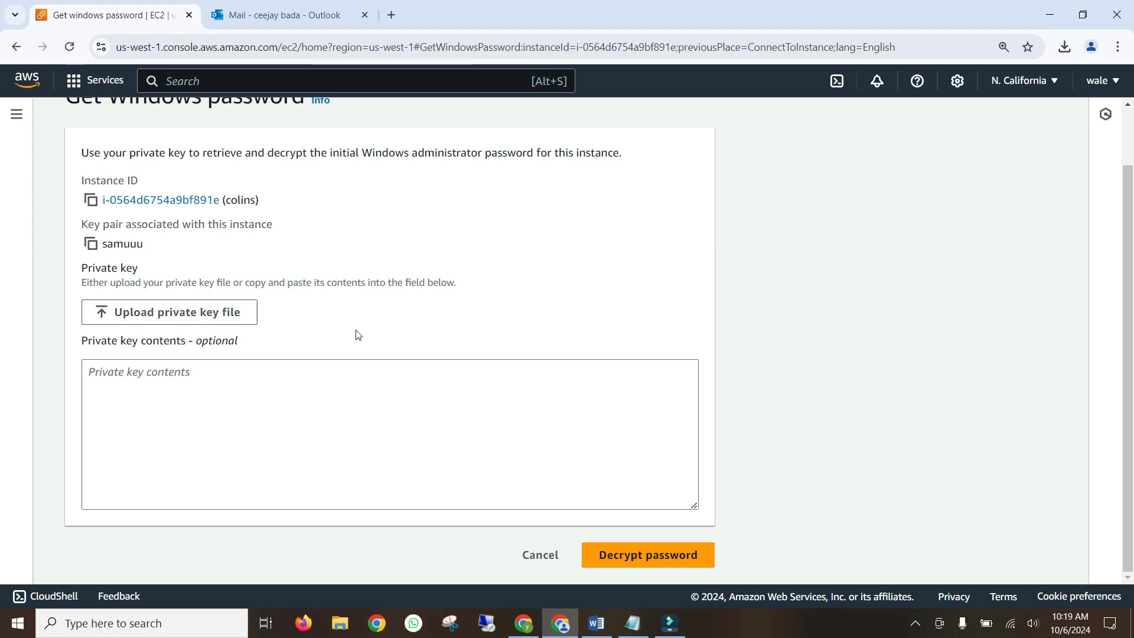
scroll(302, 314, up, 1)
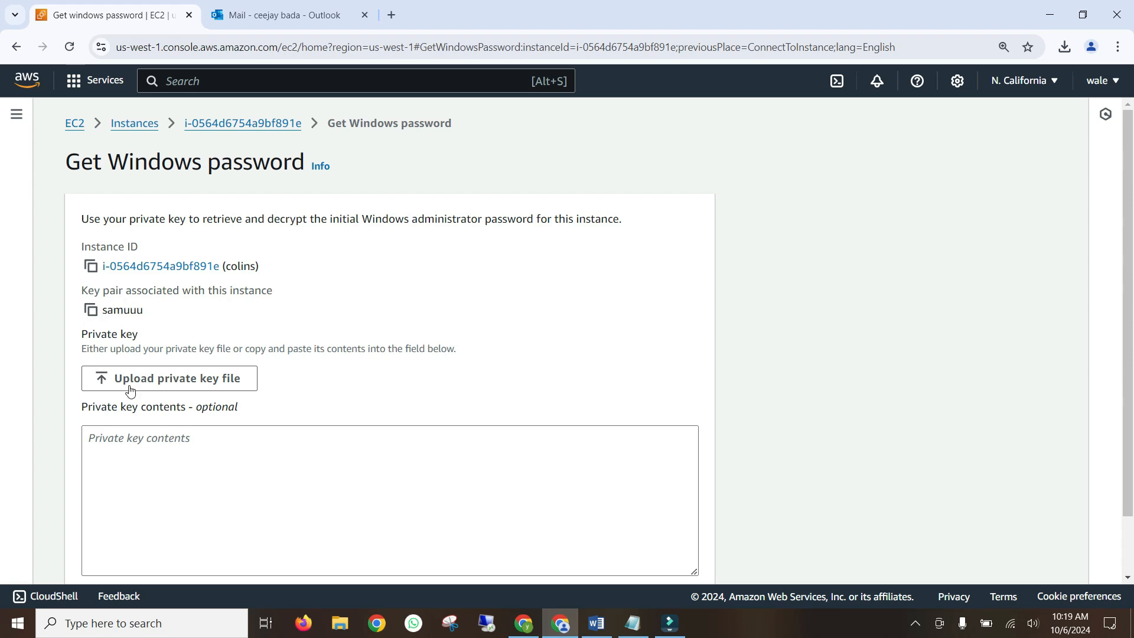
click(133, 378)
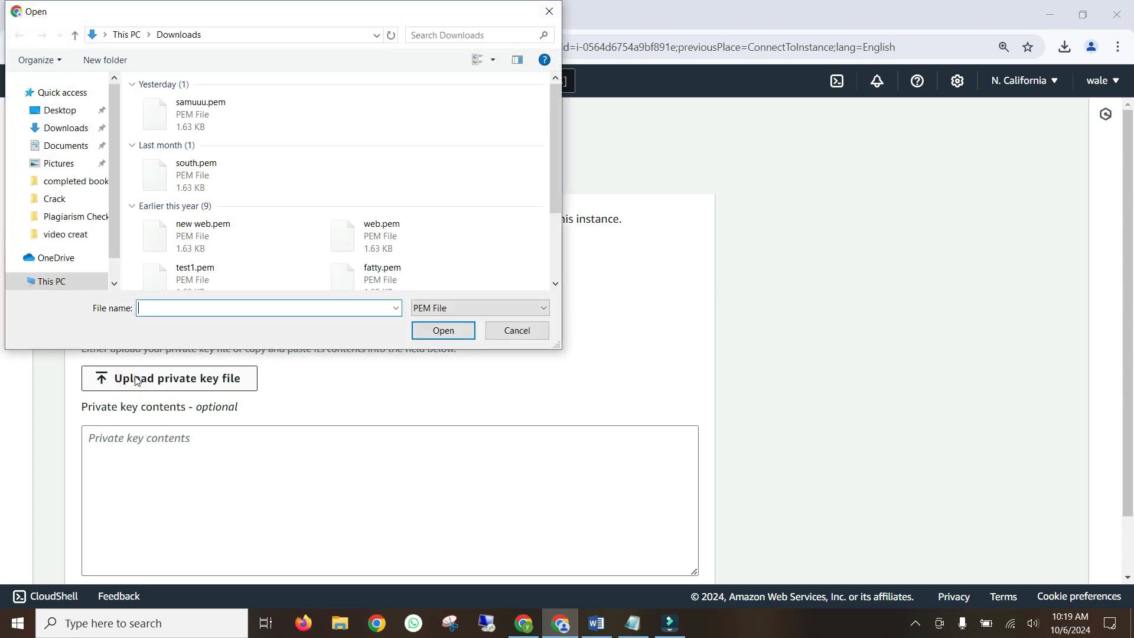
click(194, 116)
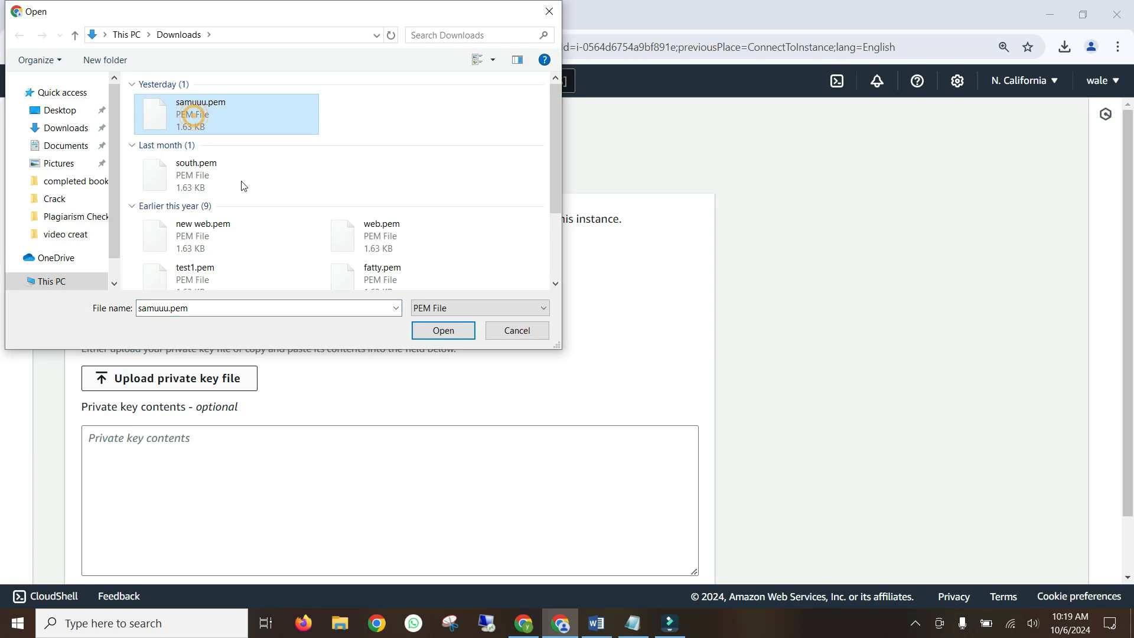
click(444, 331)
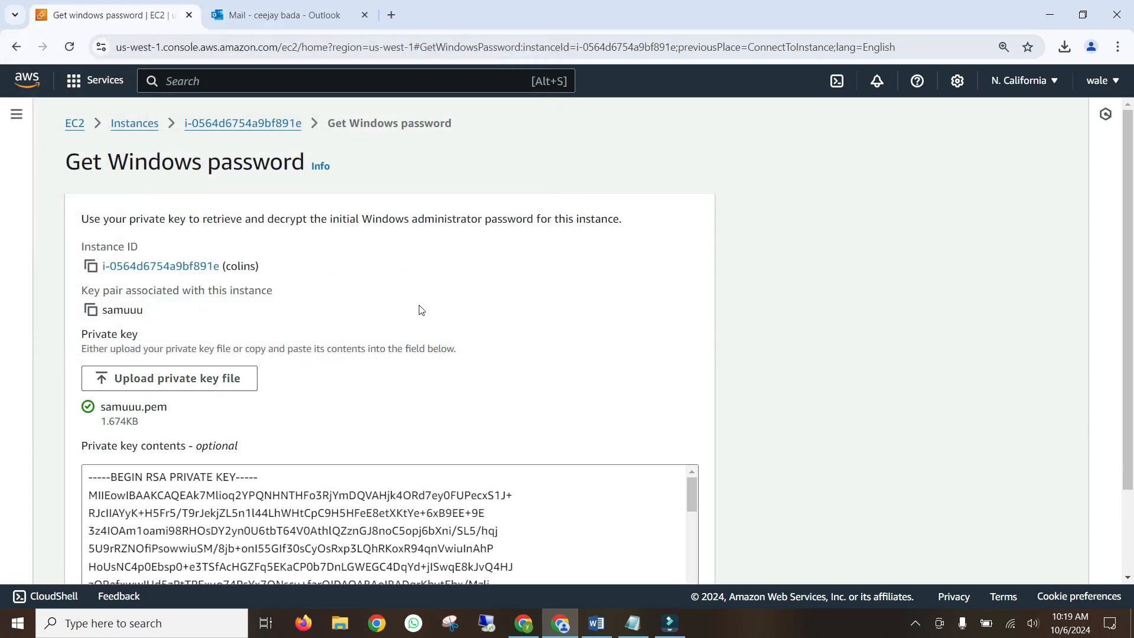
scroll(532, 360, down, 2)
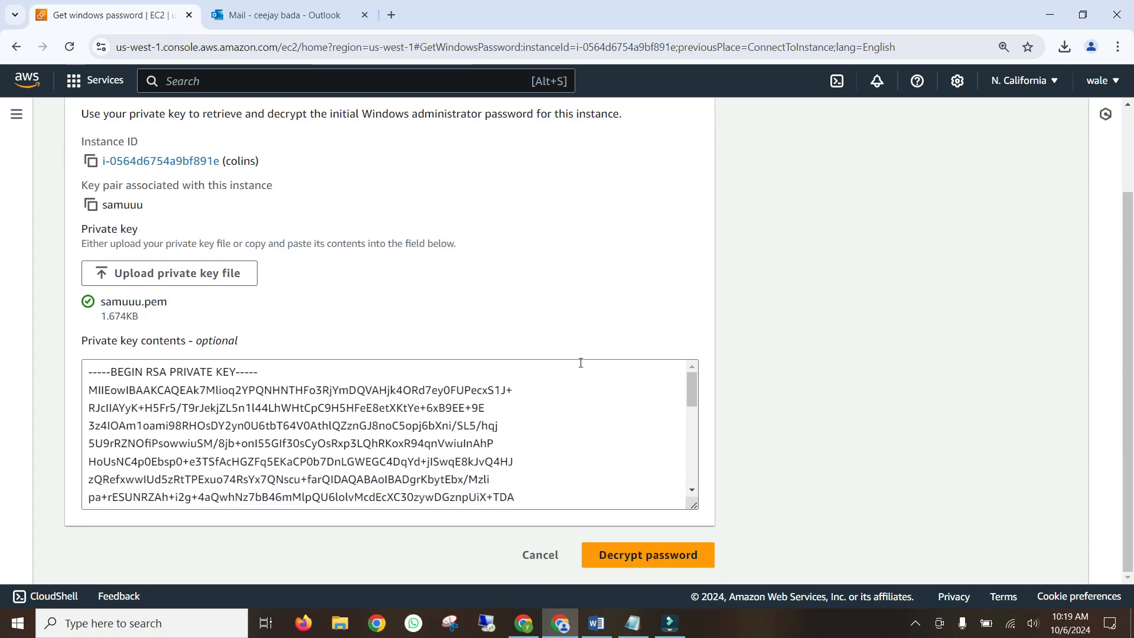
click(635, 565)
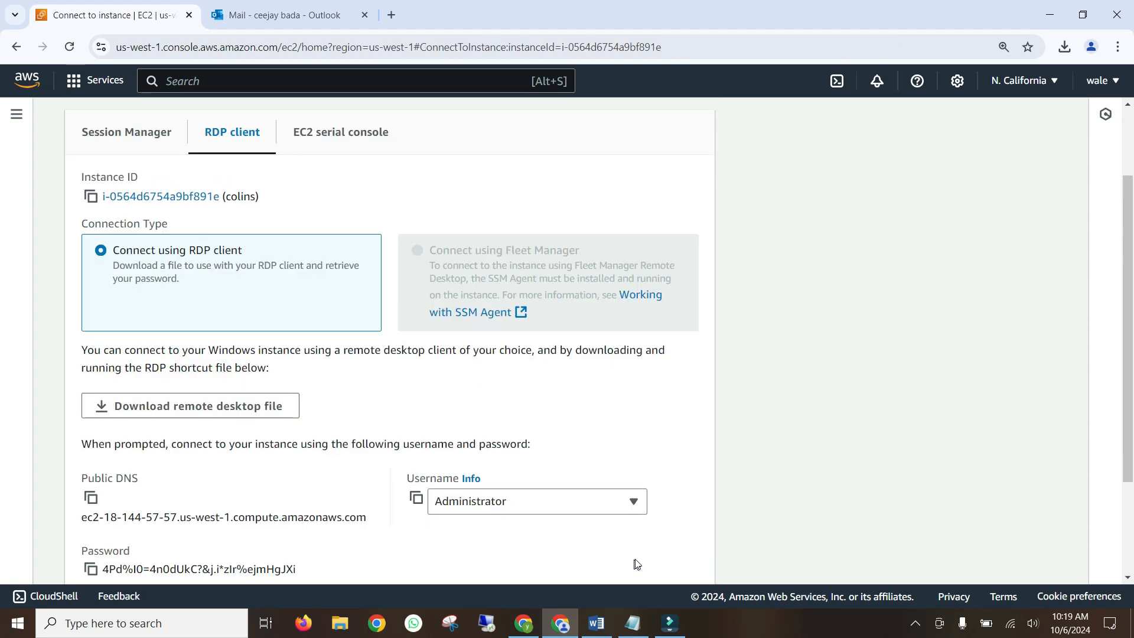
- Review the RDP client connection details, including the public DNS, username and decrypted password
scroll(405, 405, down, 2)
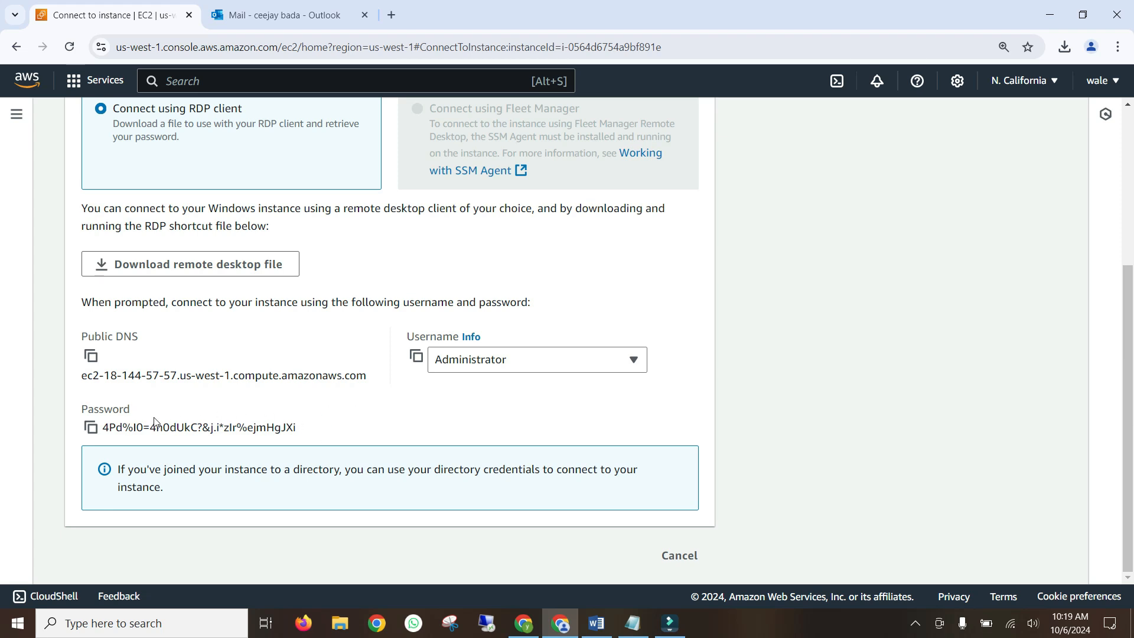
scroll(154, 421, up, 3)
scroll(349, 412, down, 1)
scroll(350, 413, up, 1)
scroll(353, 414, down, 4)
scroll(353, 414, up, 4)
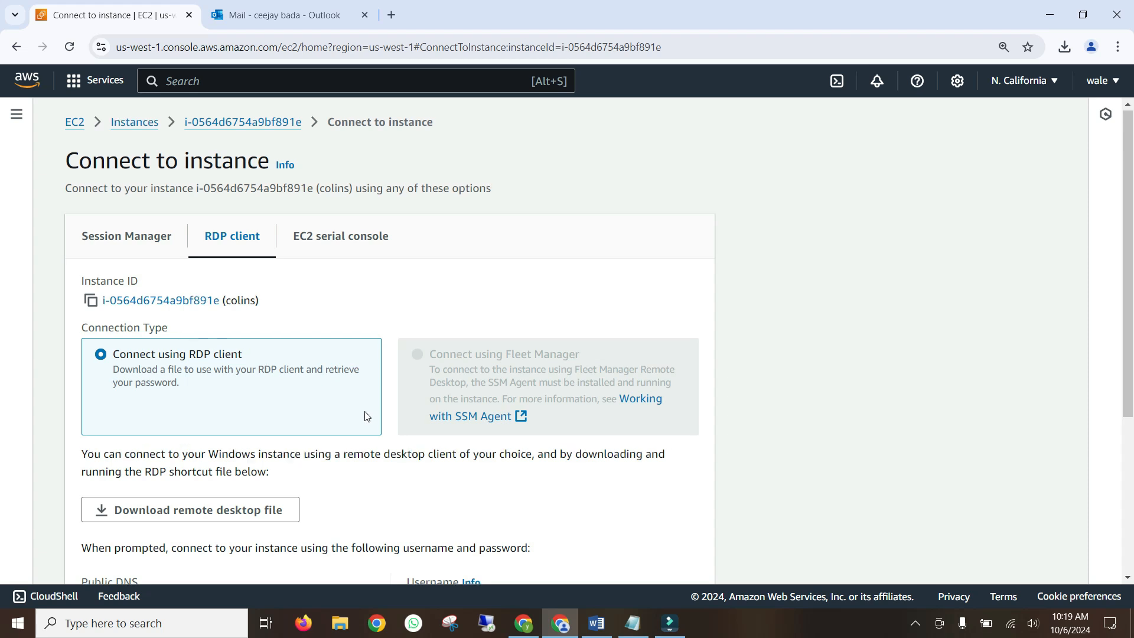
scroll(364, 416, down, 4)
scroll(364, 416, up, 4)
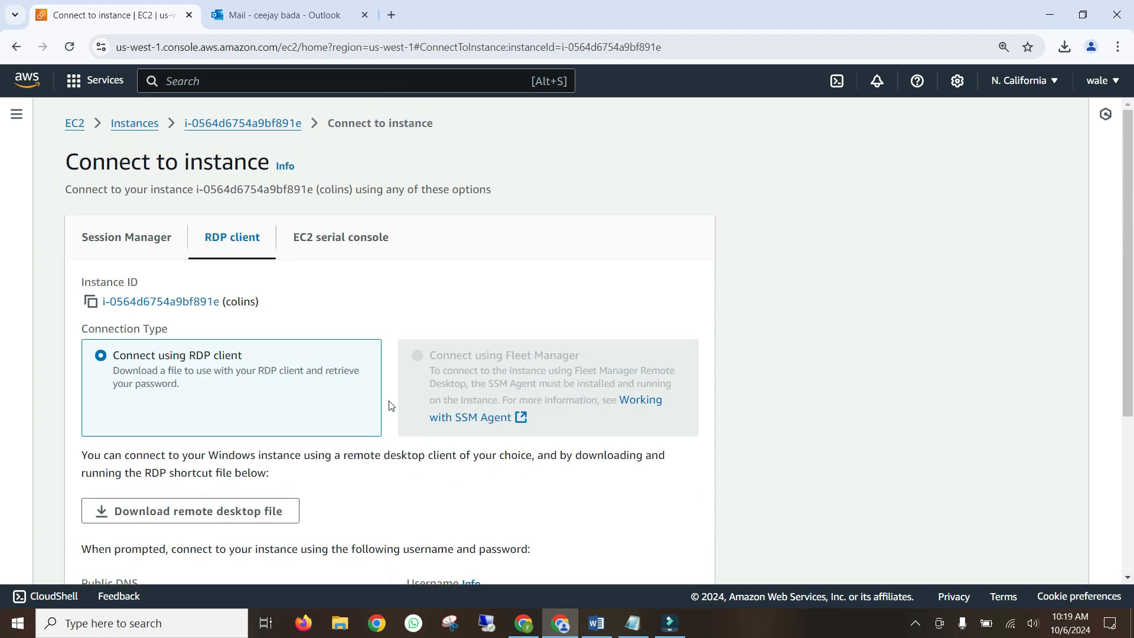
scroll(390, 406, down, 4)
scroll(382, 415, up, 4)
scroll(382, 416, down, 4)
scroll(383, 416, up, 4)
scroll(384, 416, down, 4)
scroll(384, 415, up, 4)
- Copy the decrypted Administrator password from the RDP connection details
scroll(387, 418, down, 4)
click(90, 427)
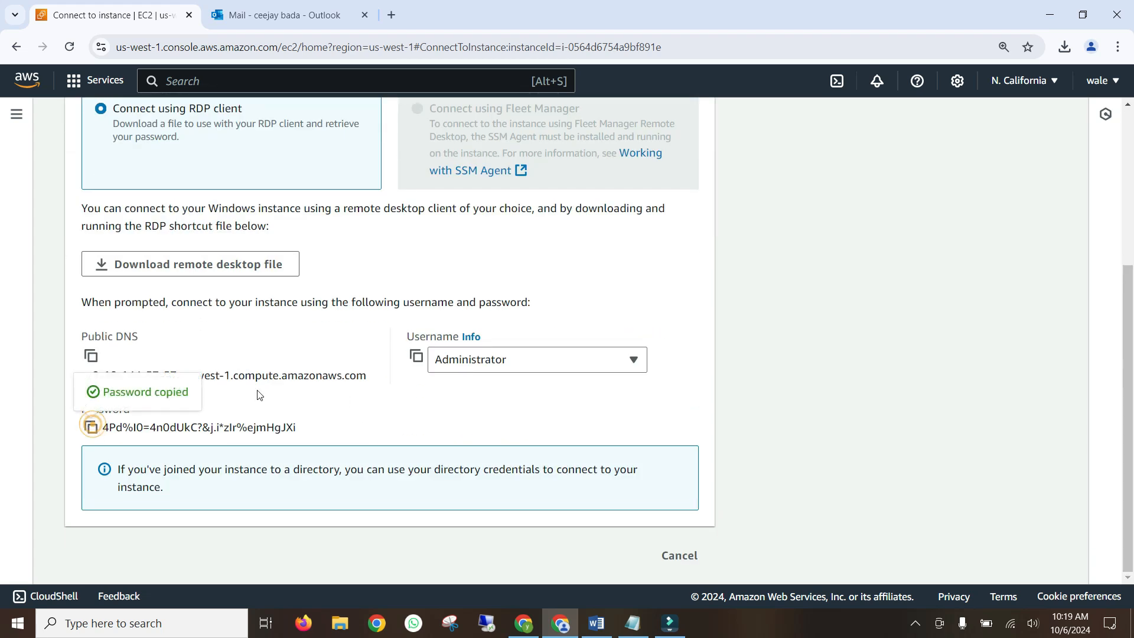
scroll(374, 384, up, 4)
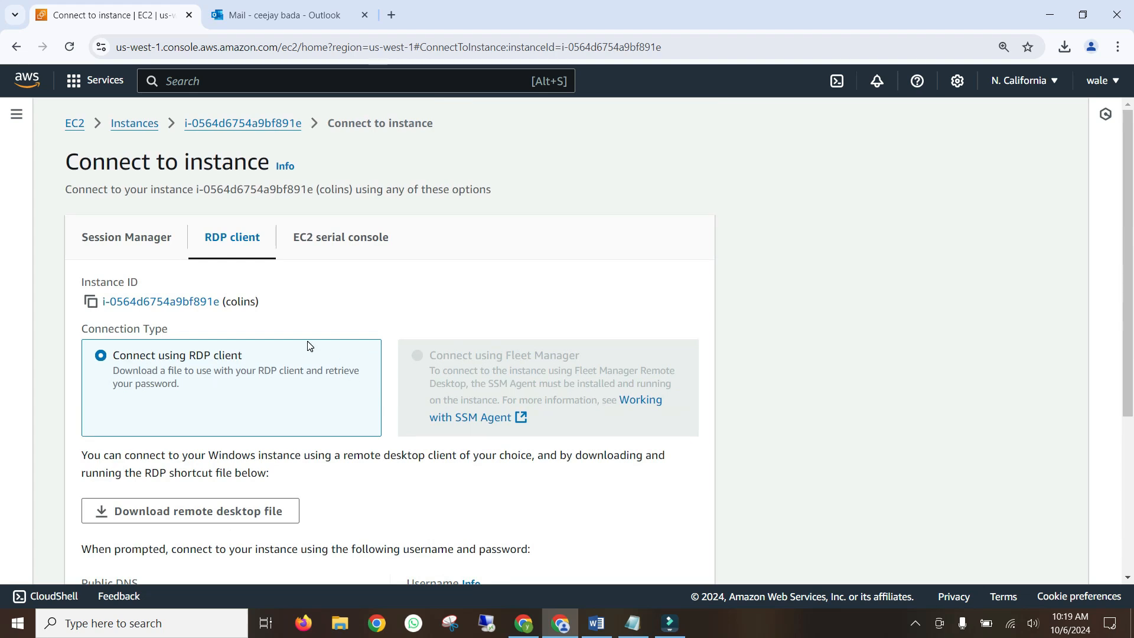